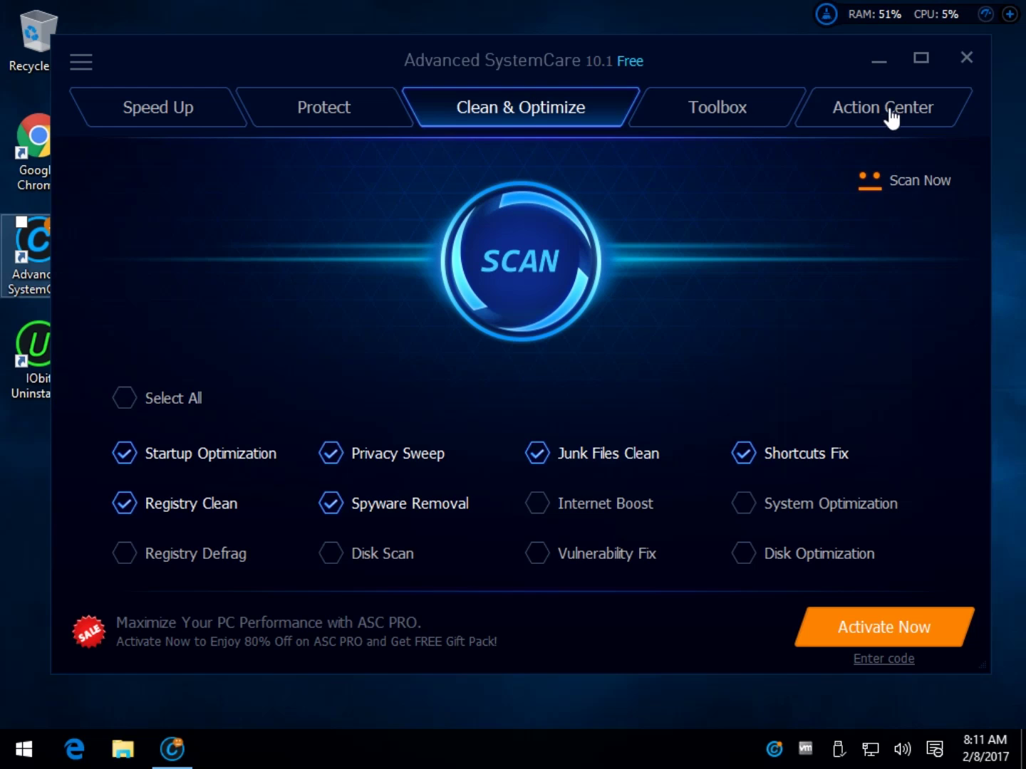
pyautogui.click(33, 353)
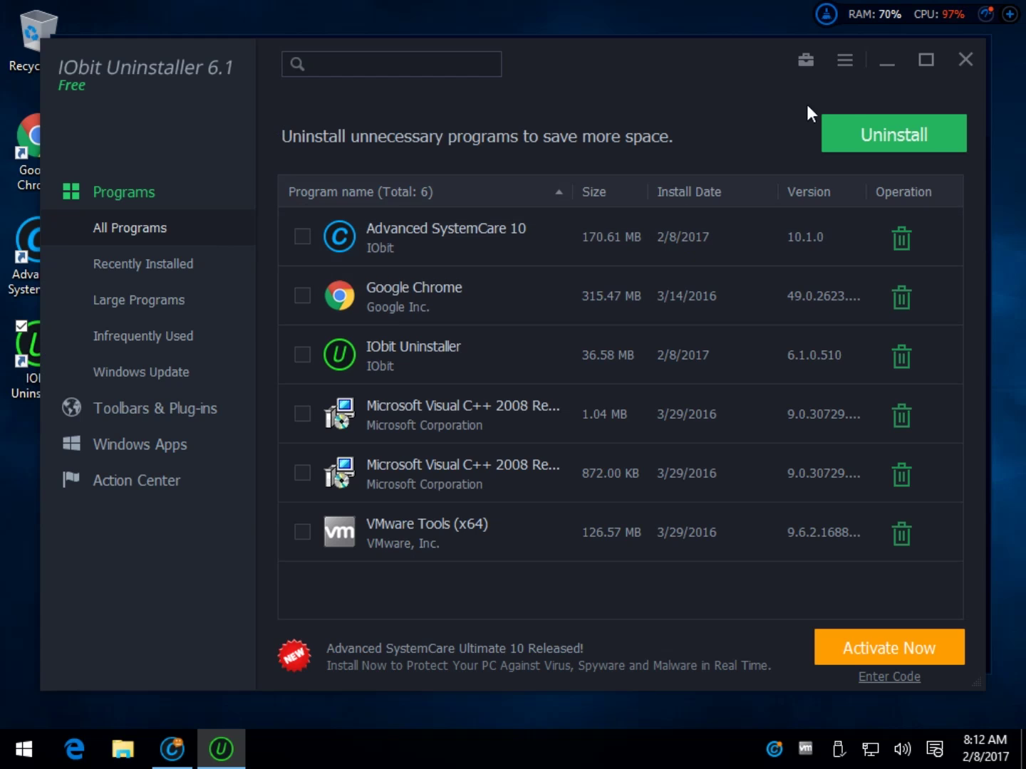
pyautogui.click(965, 61)
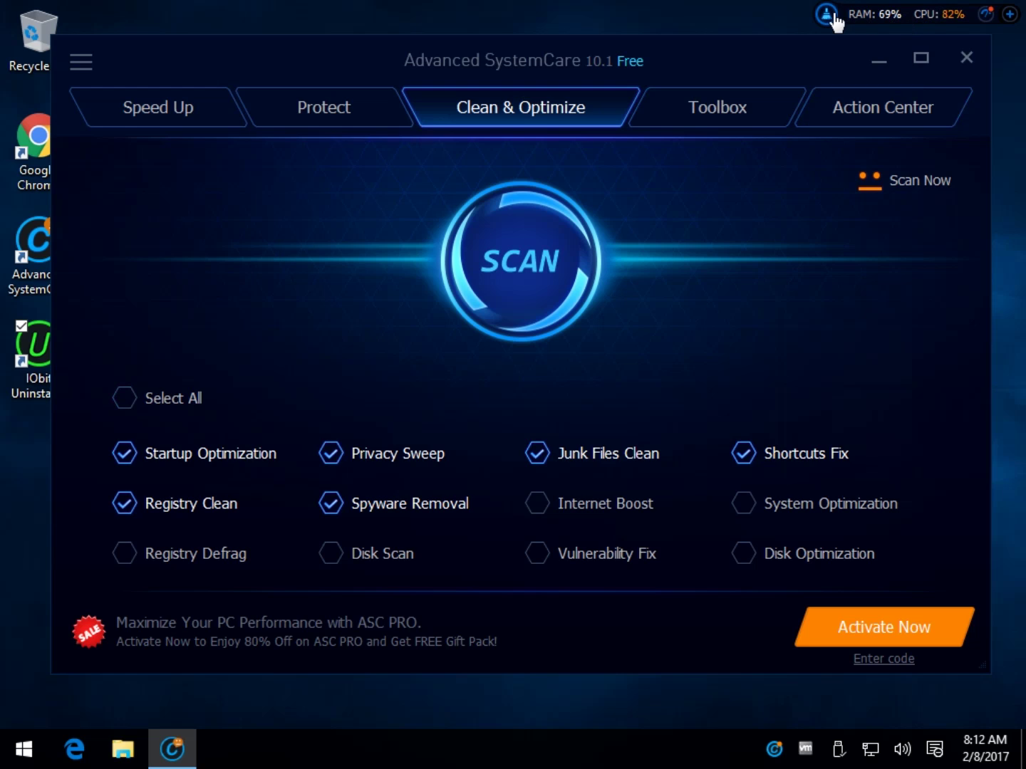
# Expand and collapse the Performance Monitor details, then bring up the main menu.
pyautogui.click(1008, 17)
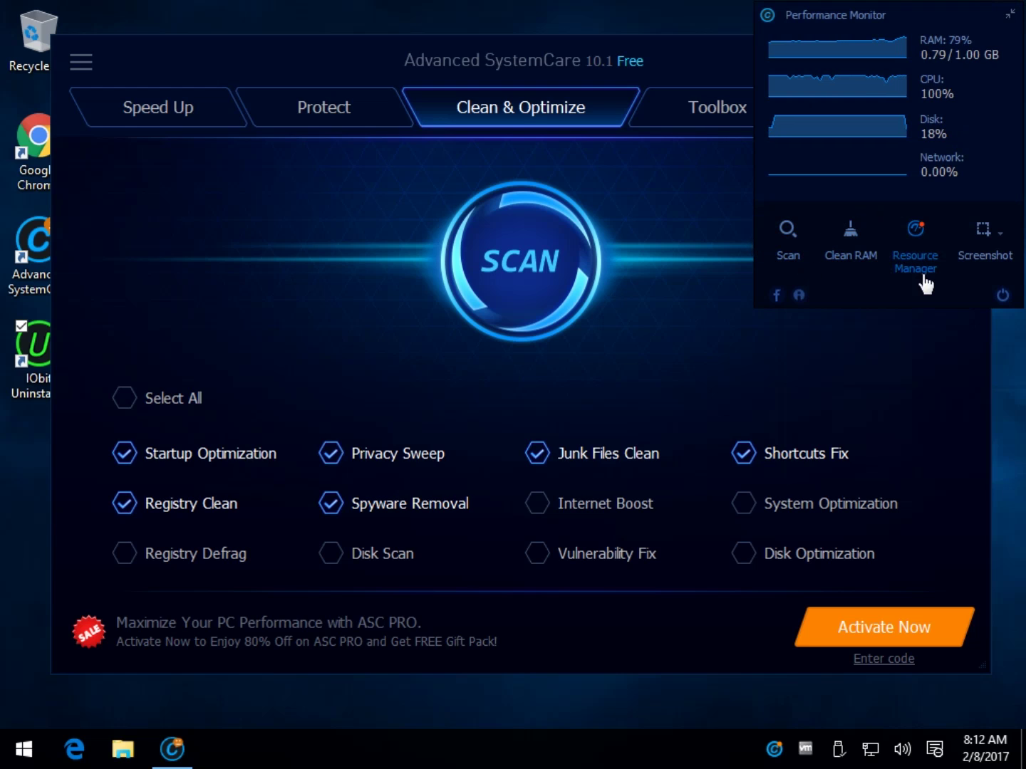
pyautogui.click(1010, 13)
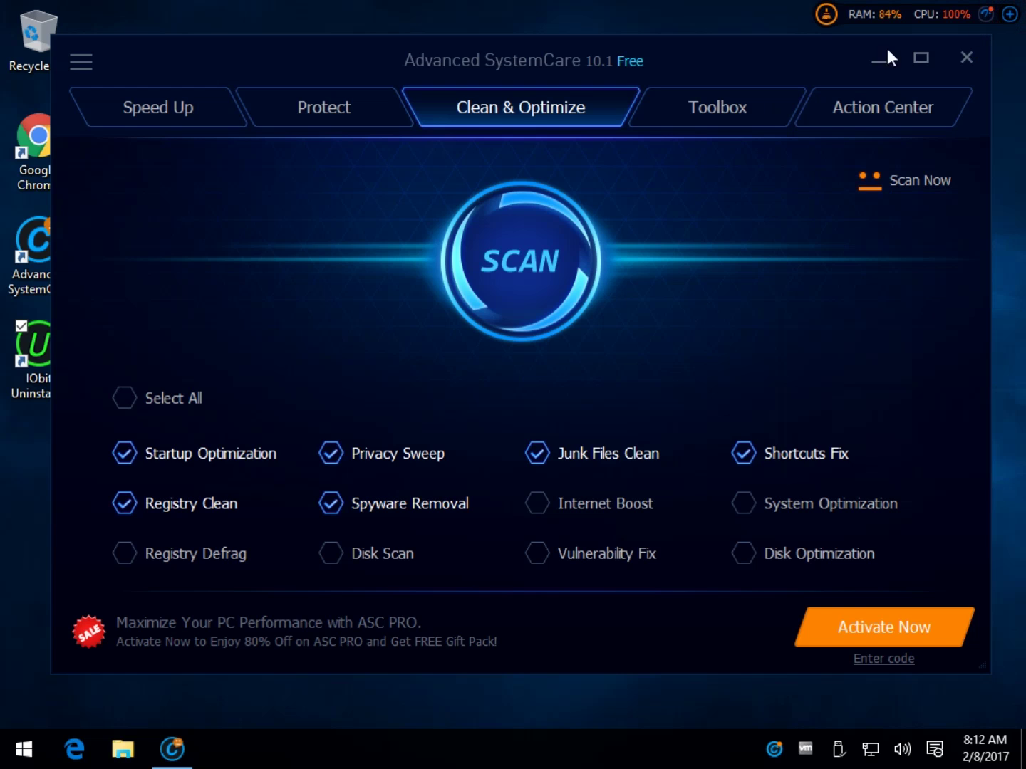
pyautogui.click(81, 63)
# Disable and apply the Performance Monitor in Settings, then view Real-time Protector and Browser Anti-Tracking pages.
pyautogui.click(100, 135)
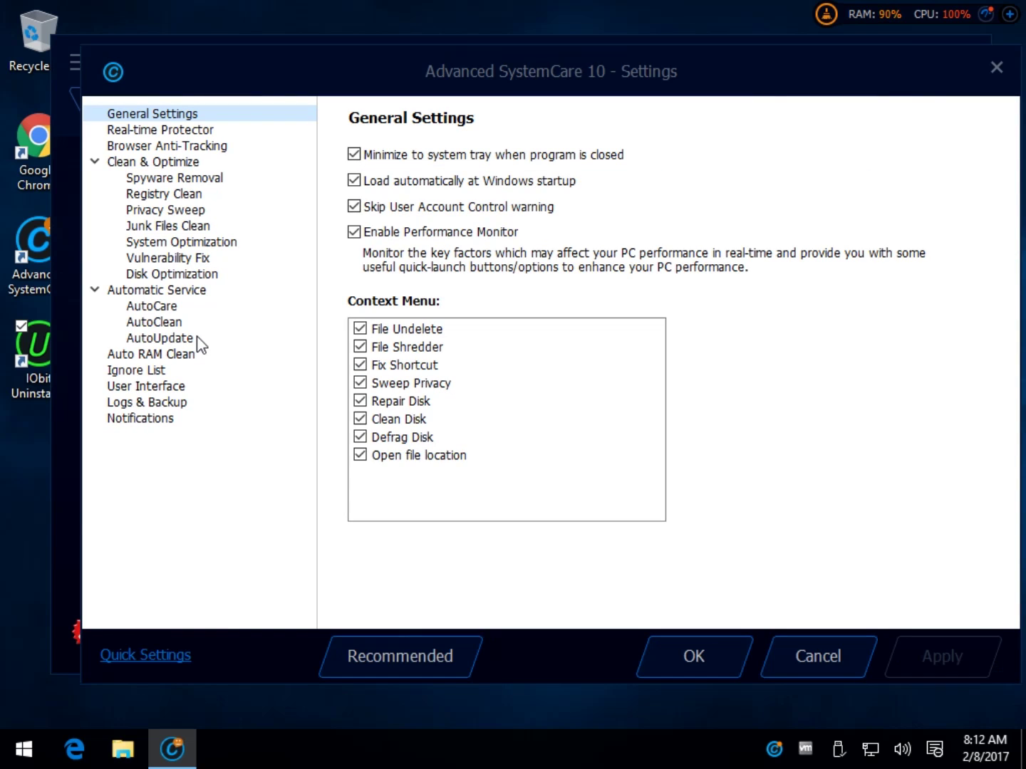
pyautogui.click(356, 230)
pyautogui.click(941, 653)
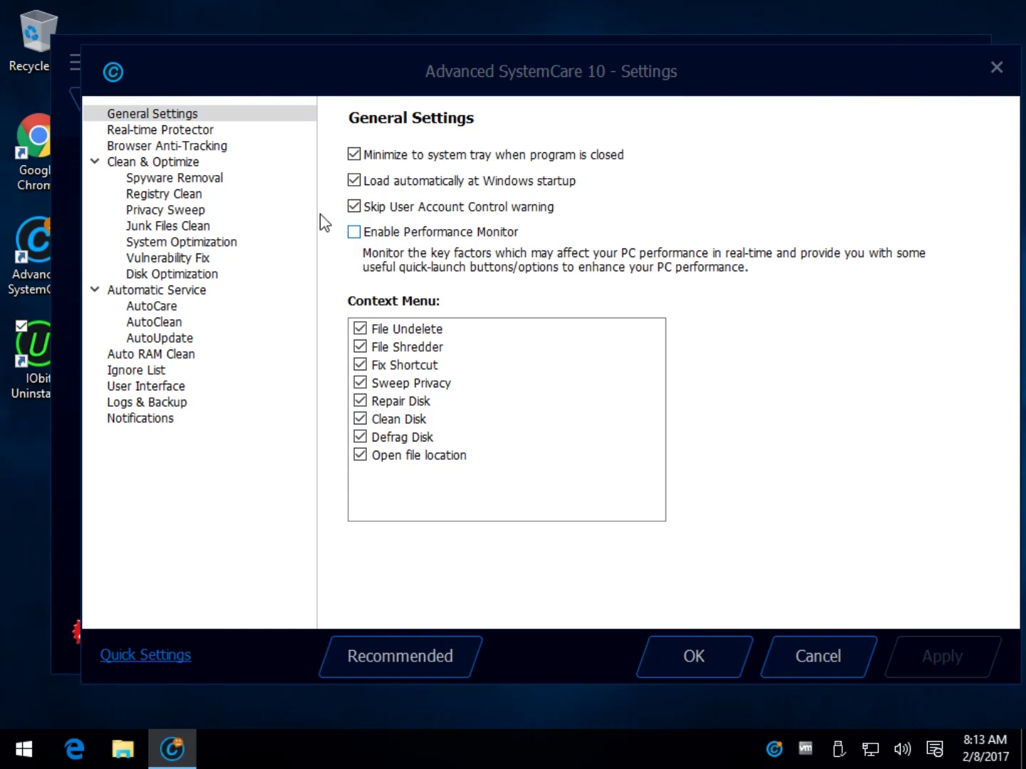
pyautogui.click(167, 130)
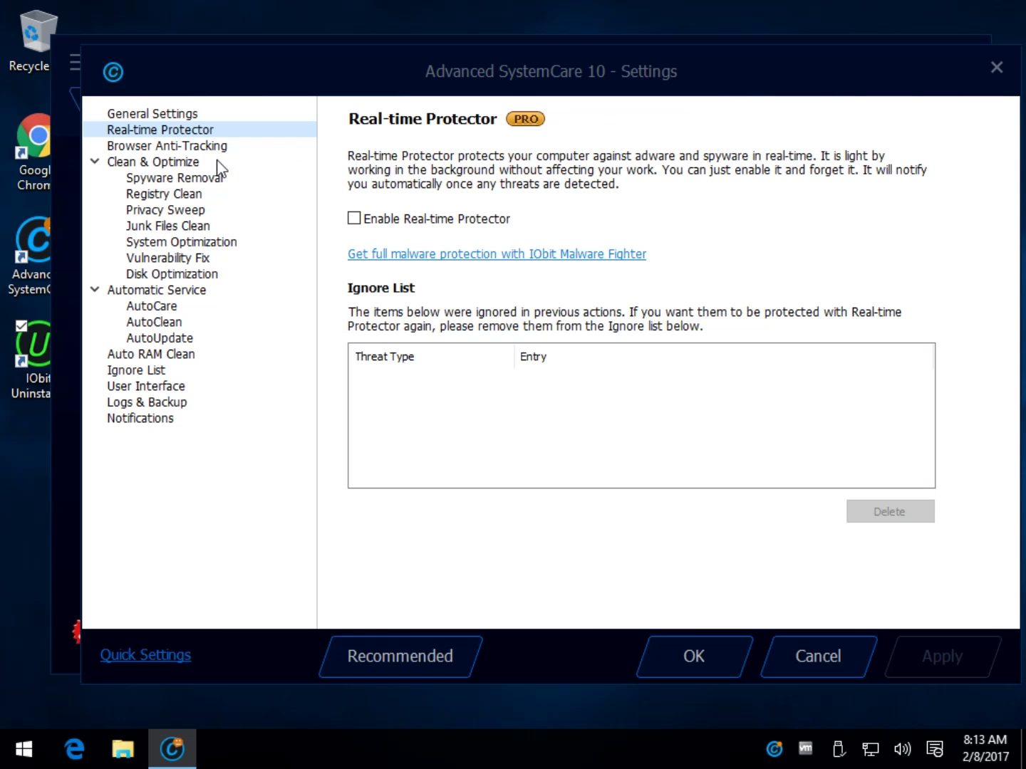
pyautogui.click(202, 146)
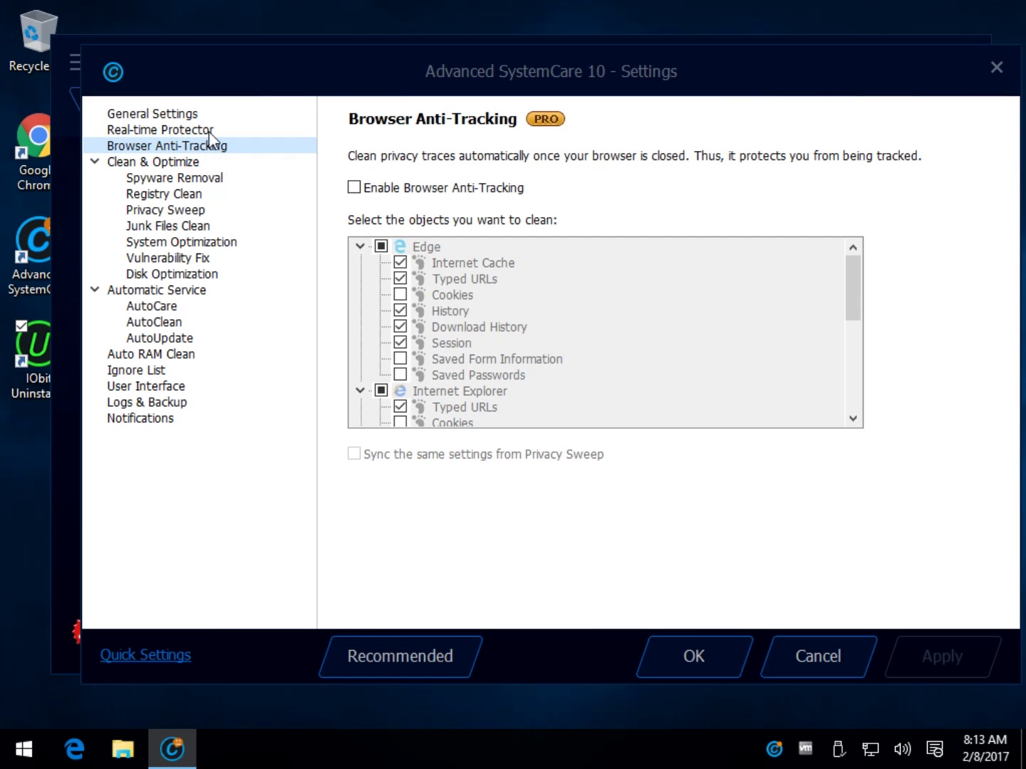
# Browse Spyware Removal, AutoCare, Registry Clean, Privacy Sweep, Junk Files, System Optimization, Vulnerability Fix and Disk Optimization settings.
pyautogui.click(138, 175)
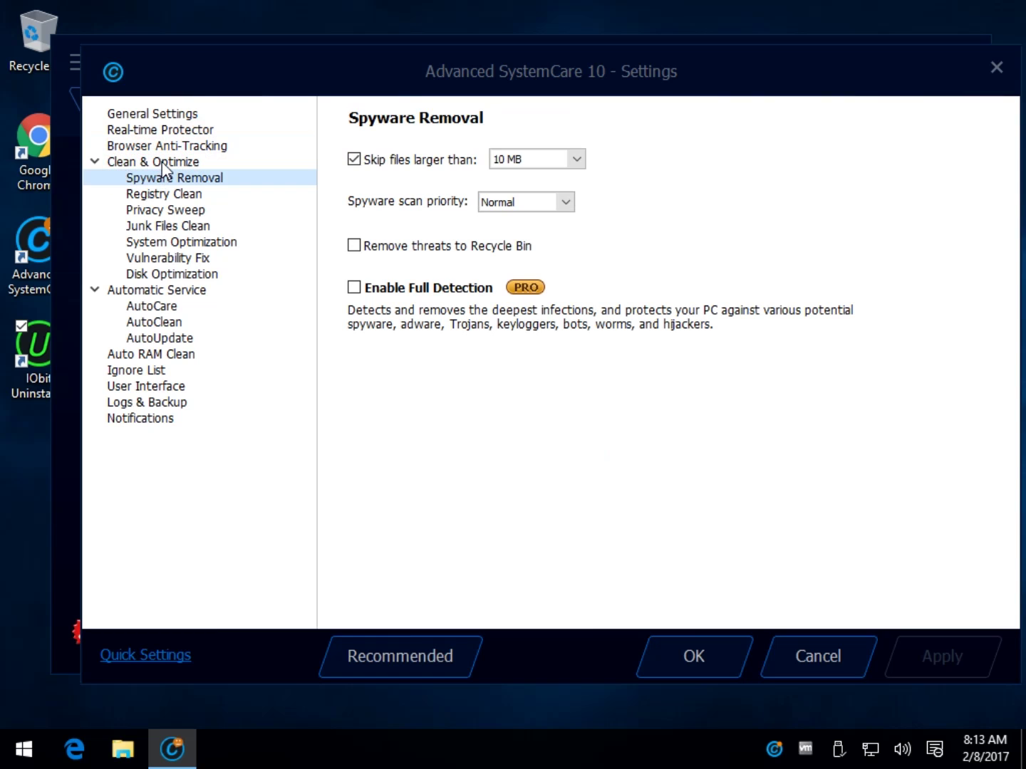
pyautogui.click(162, 163)
pyautogui.click(151, 299)
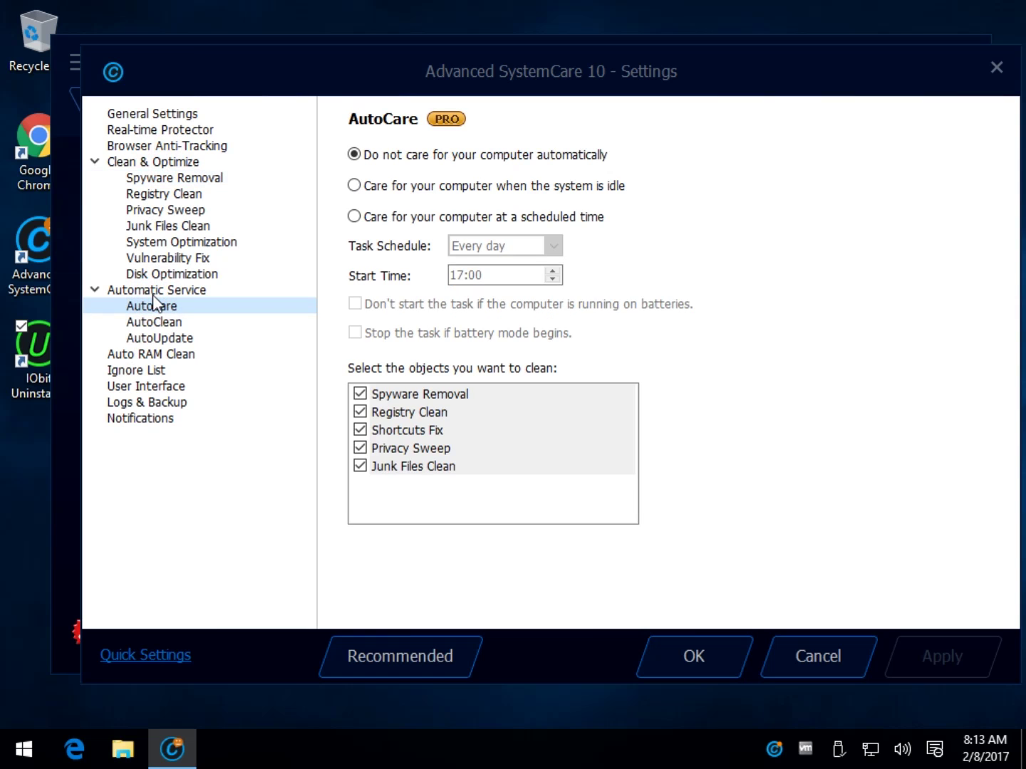
pyautogui.click(178, 178)
pyautogui.click(169, 192)
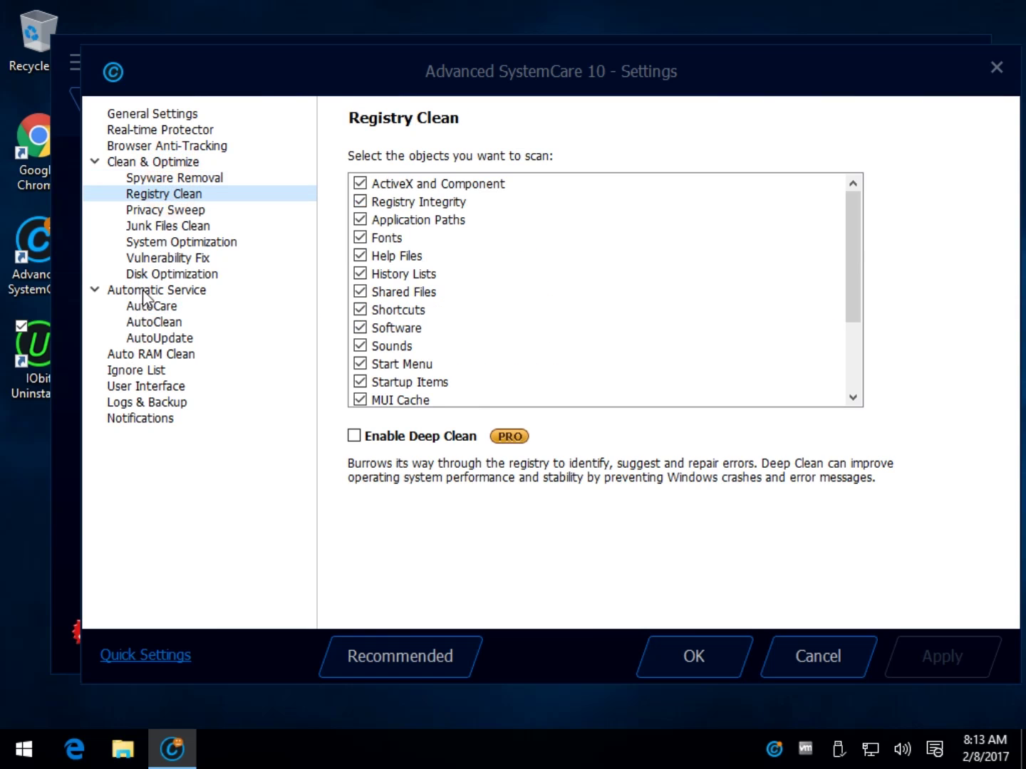
pyautogui.click(164, 212)
pyautogui.click(174, 227)
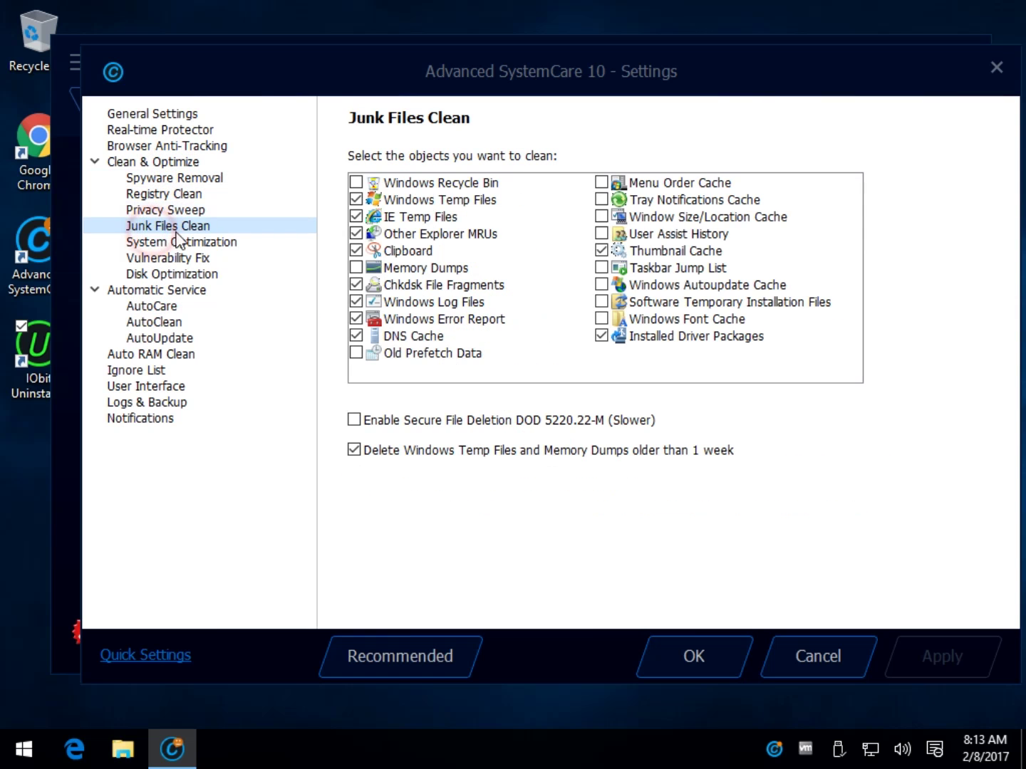
pyautogui.click(153, 244)
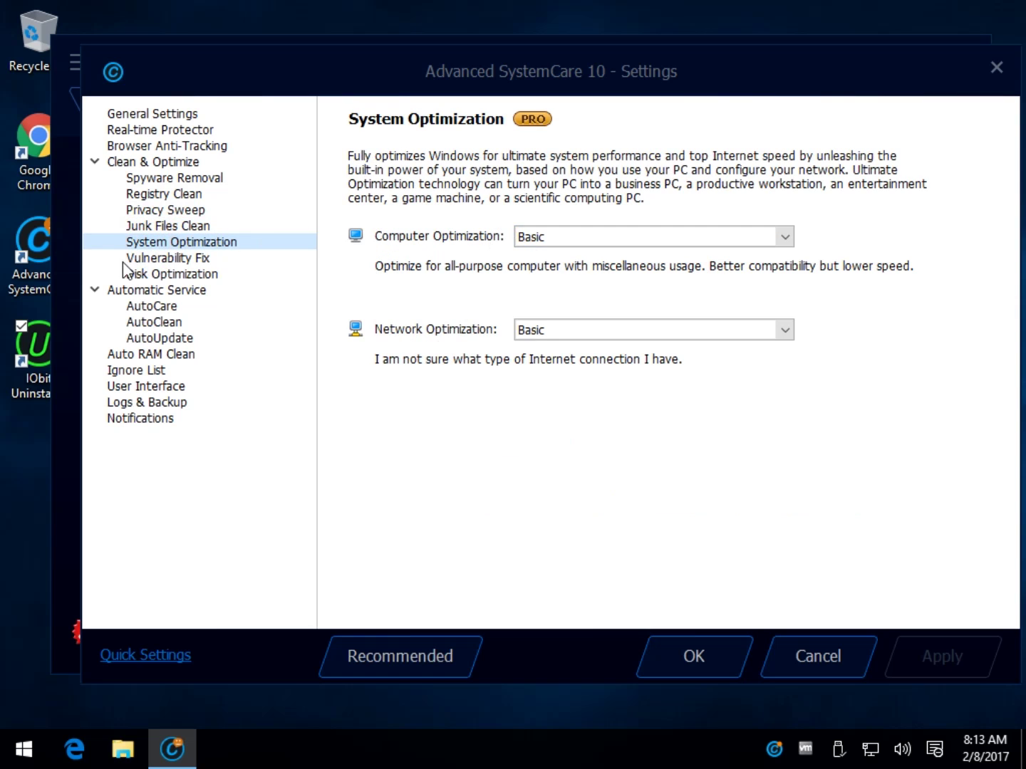
pyautogui.click(143, 258)
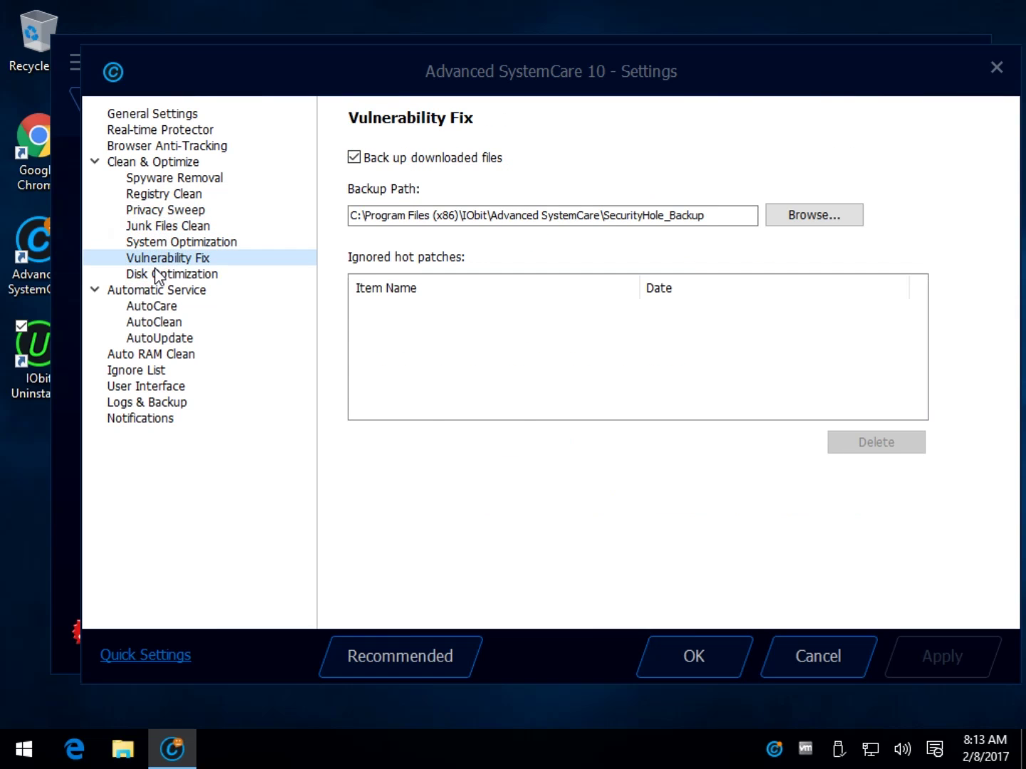
pyautogui.click(159, 275)
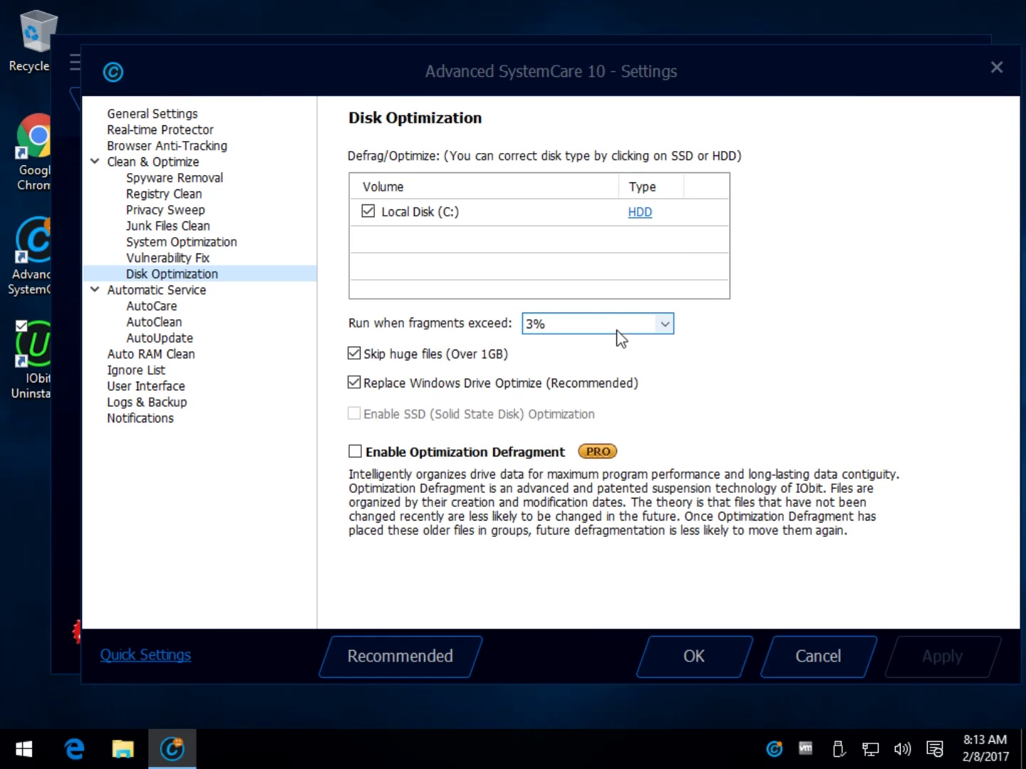
# Set the disk optimization fragment threshold to 5%, then view the AutoCare settings.
pyautogui.click(664, 326)
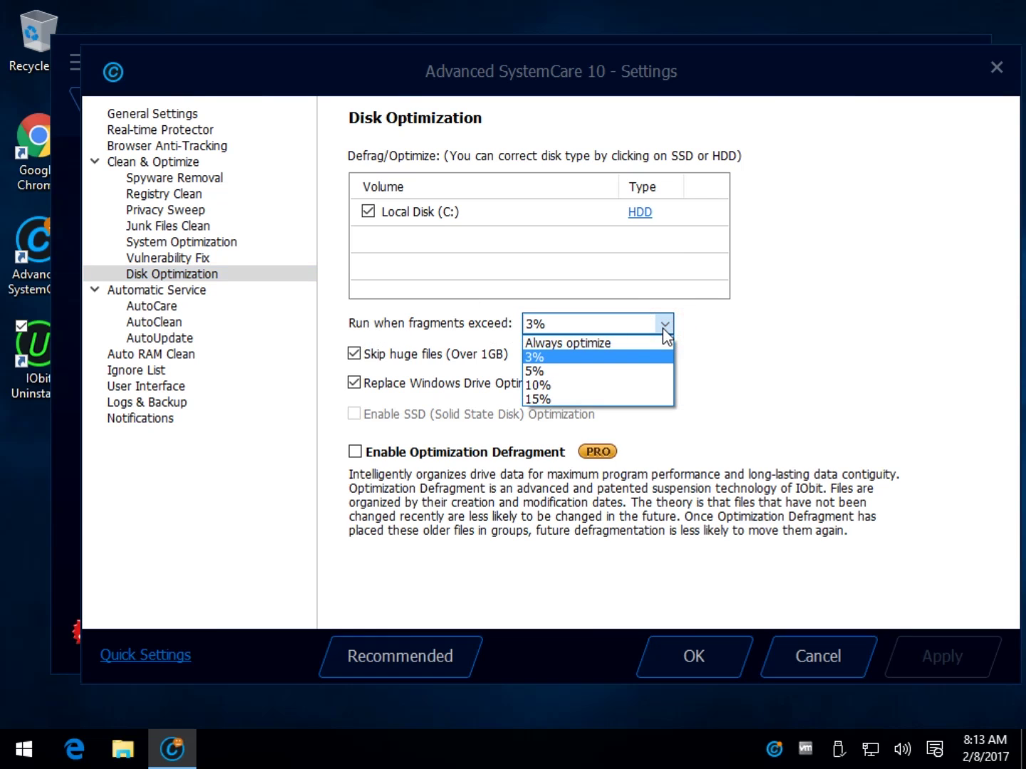
pyautogui.click(592, 370)
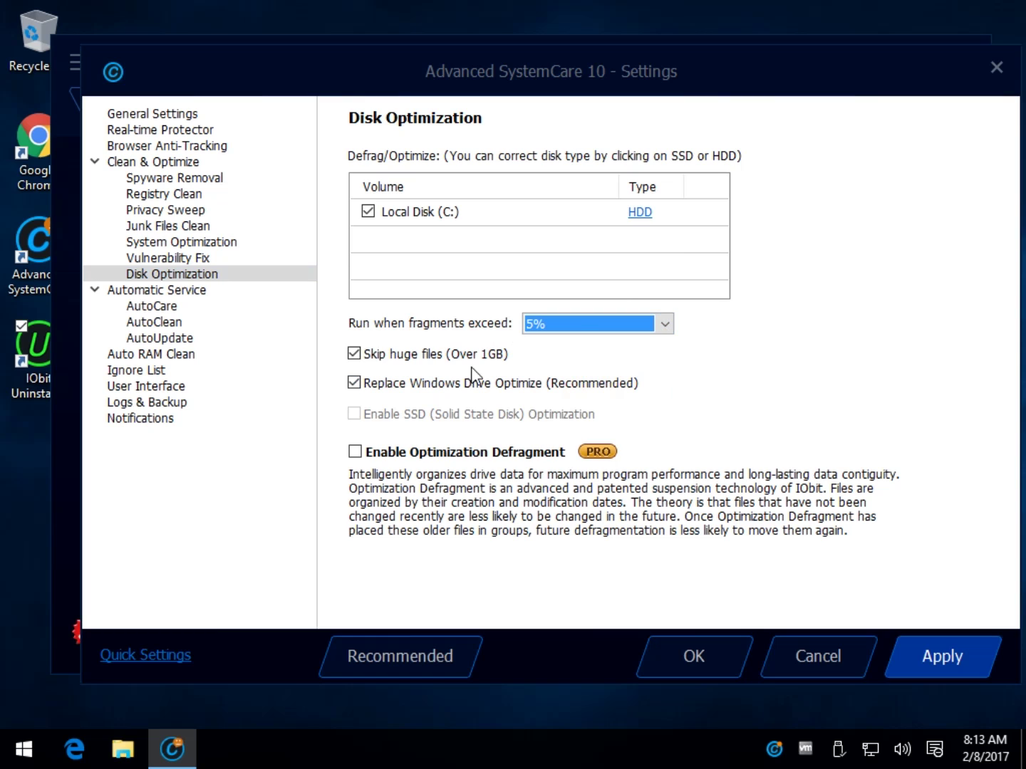
pyautogui.click(165, 305)
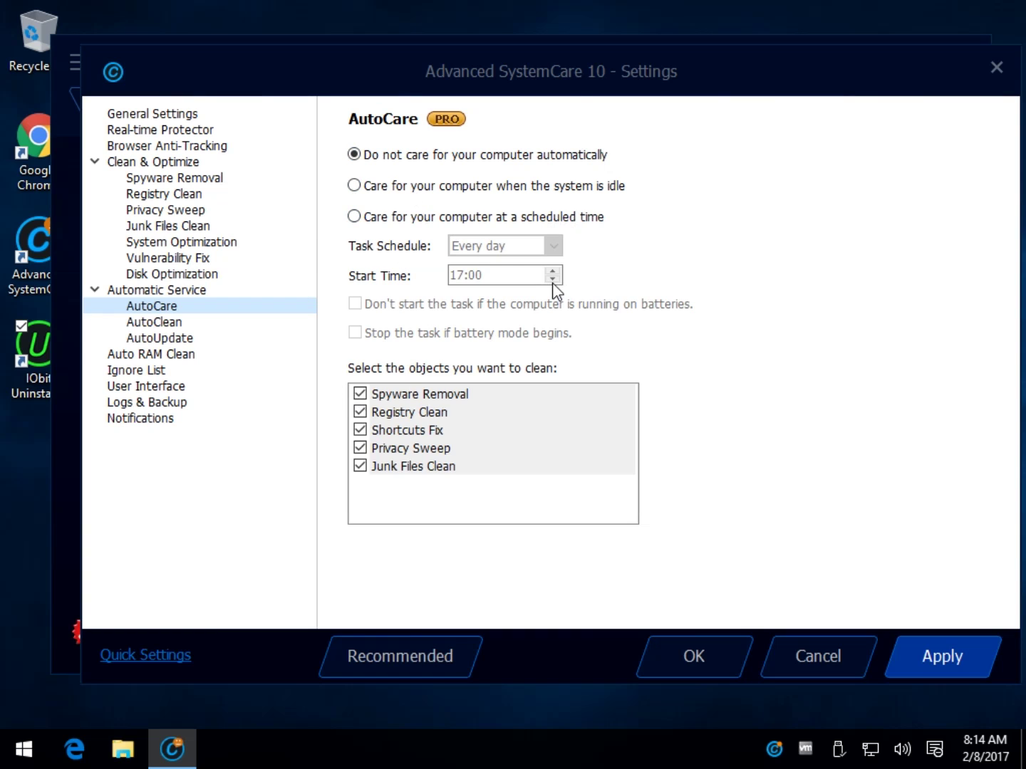
# View AutoClean, AutoUpdate, Auto RAM Clean, Ignore List, User Interface and Notifications settings, then close Settings.
pyautogui.click(159, 324)
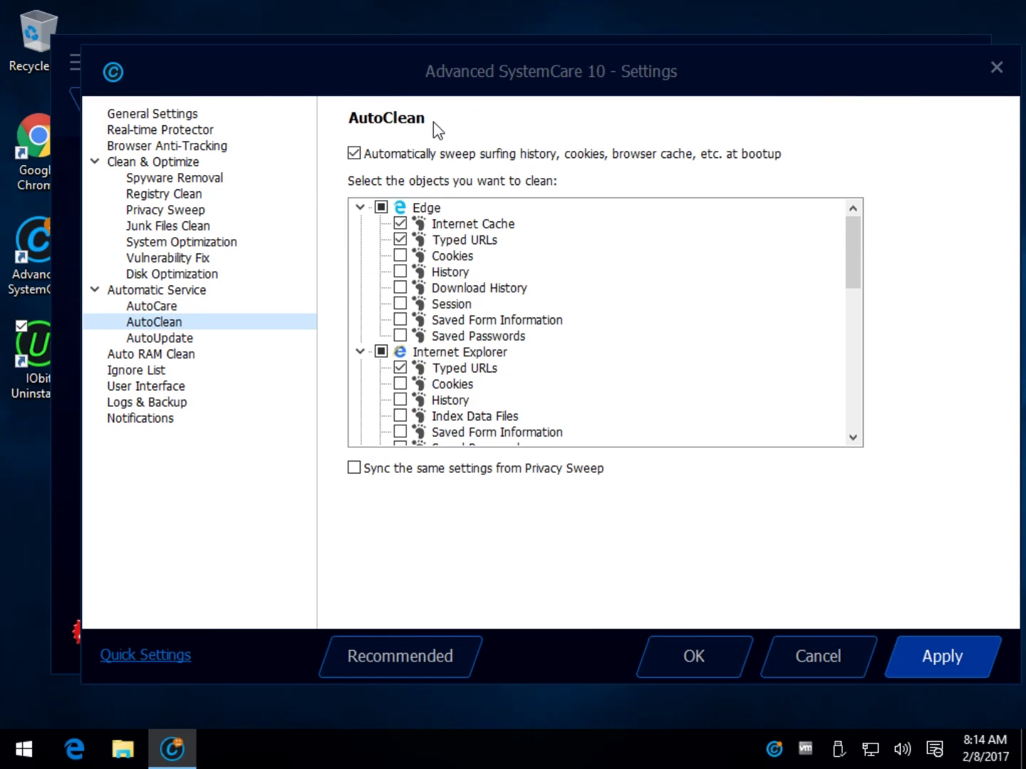
pyautogui.click(166, 339)
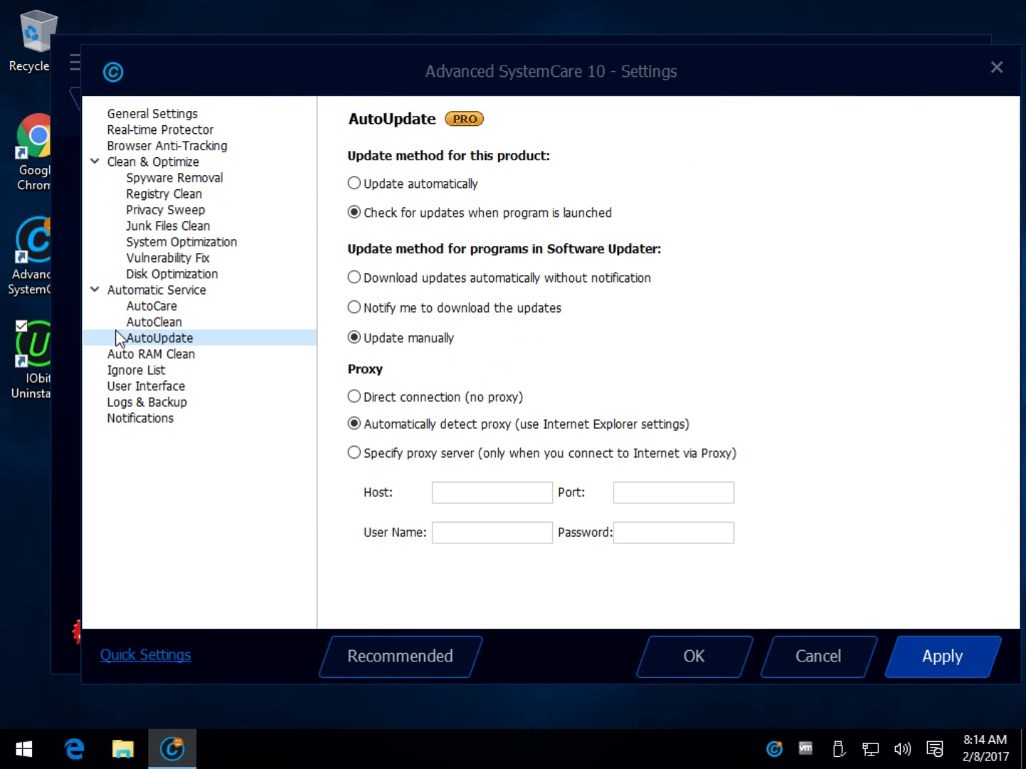
pyautogui.click(130, 356)
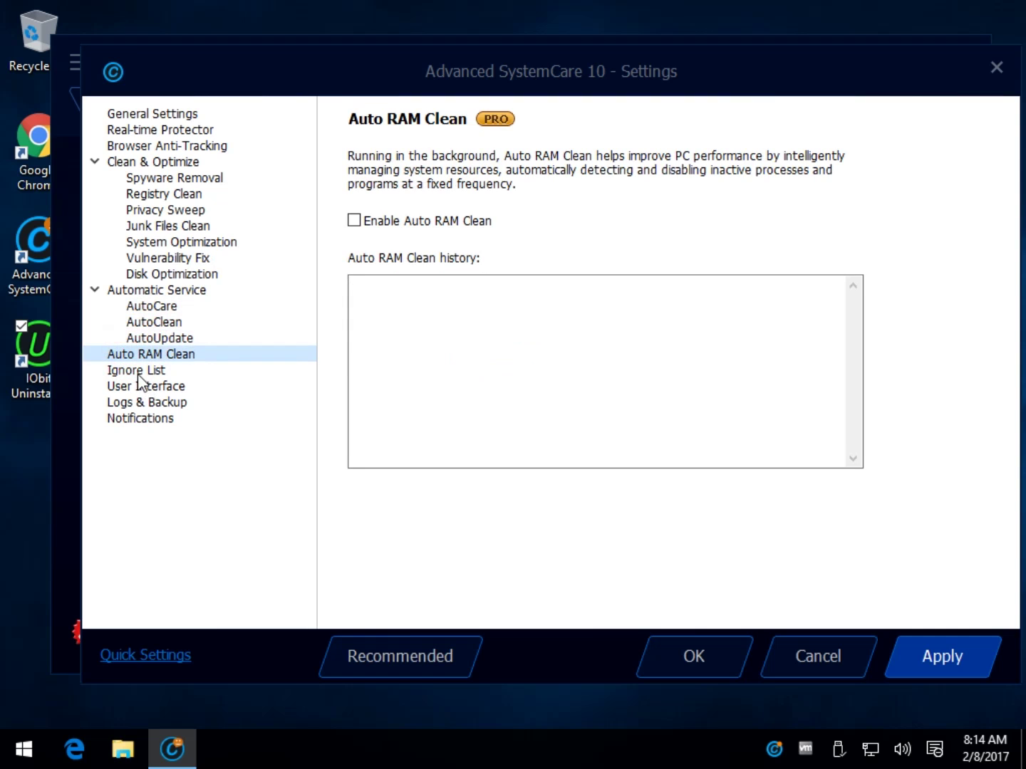
pyautogui.click(138, 370)
pyautogui.click(140, 387)
pyautogui.click(136, 419)
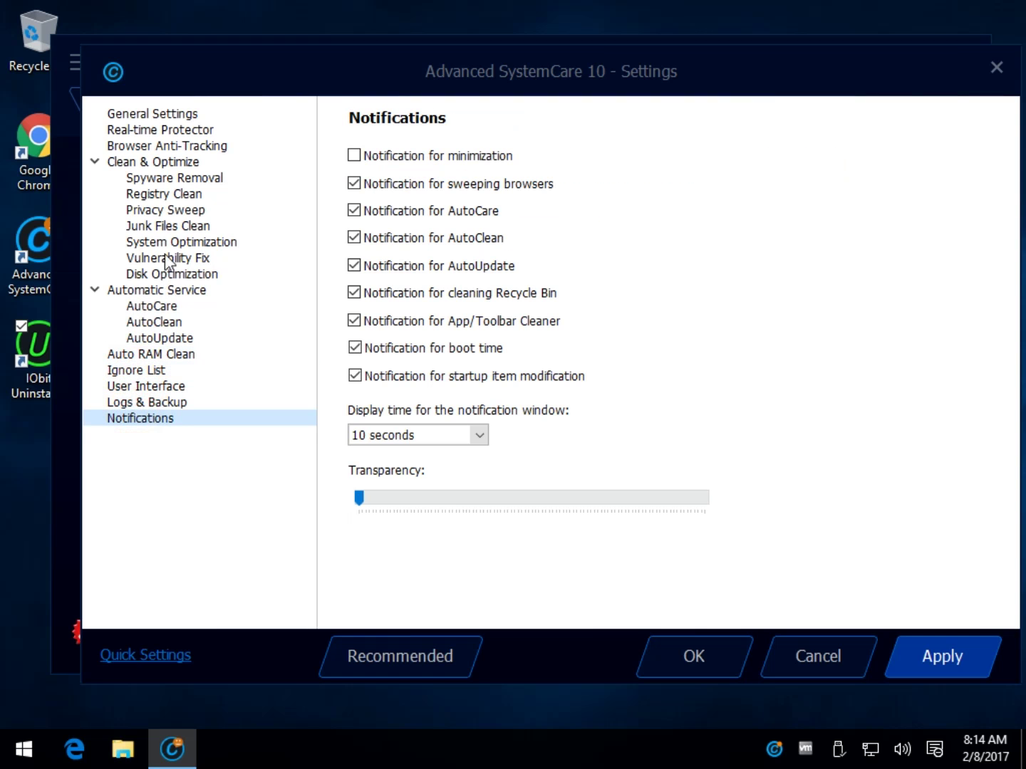
pyautogui.click(997, 70)
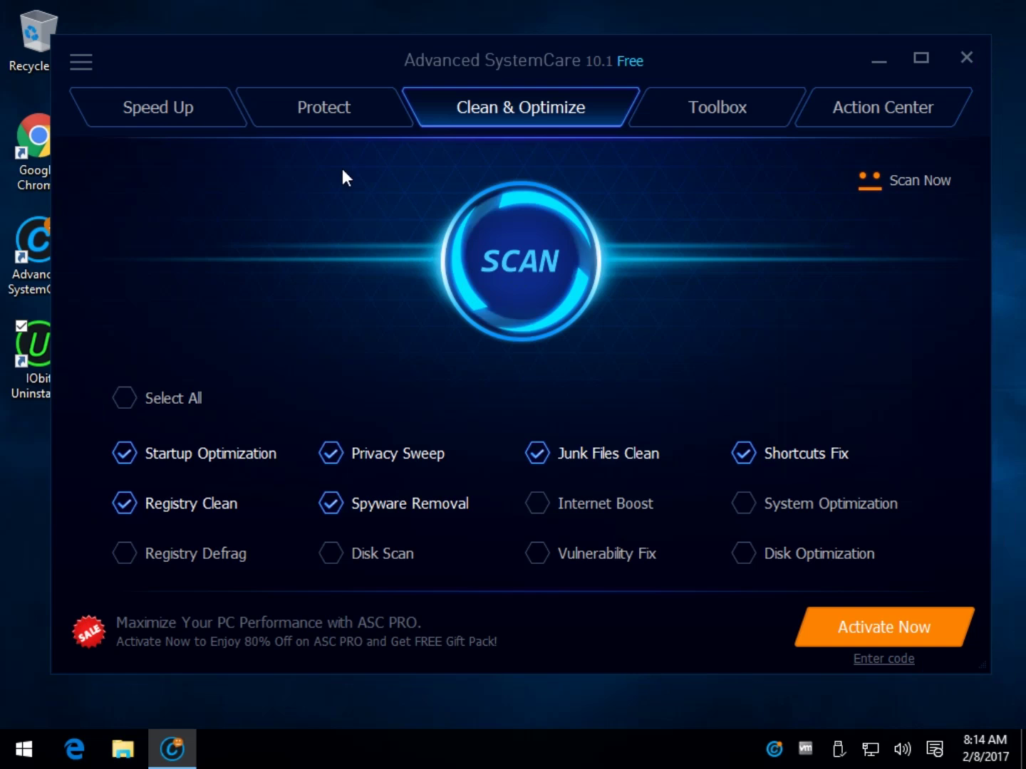
# Run a scan of the six checked items and wait for the results summary.
pyautogui.click(527, 252)
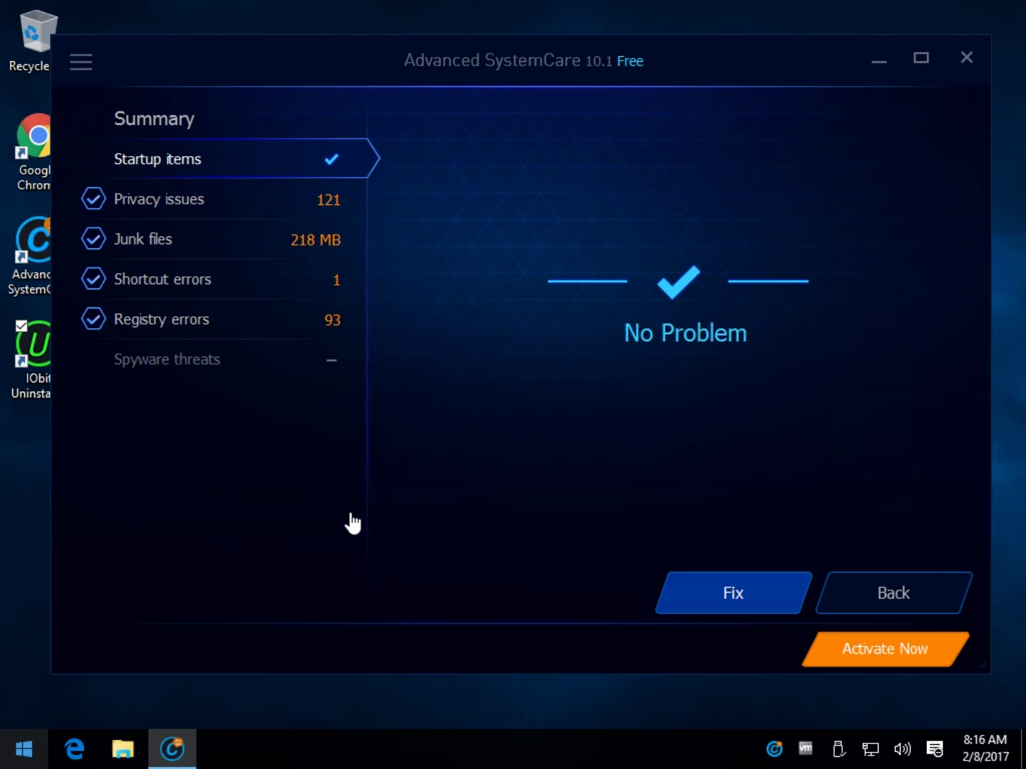
# Review the summary, privacy issues, junk files, invalid Blackbird shortcut and 93 registry errors found.
pyautogui.click(158, 121)
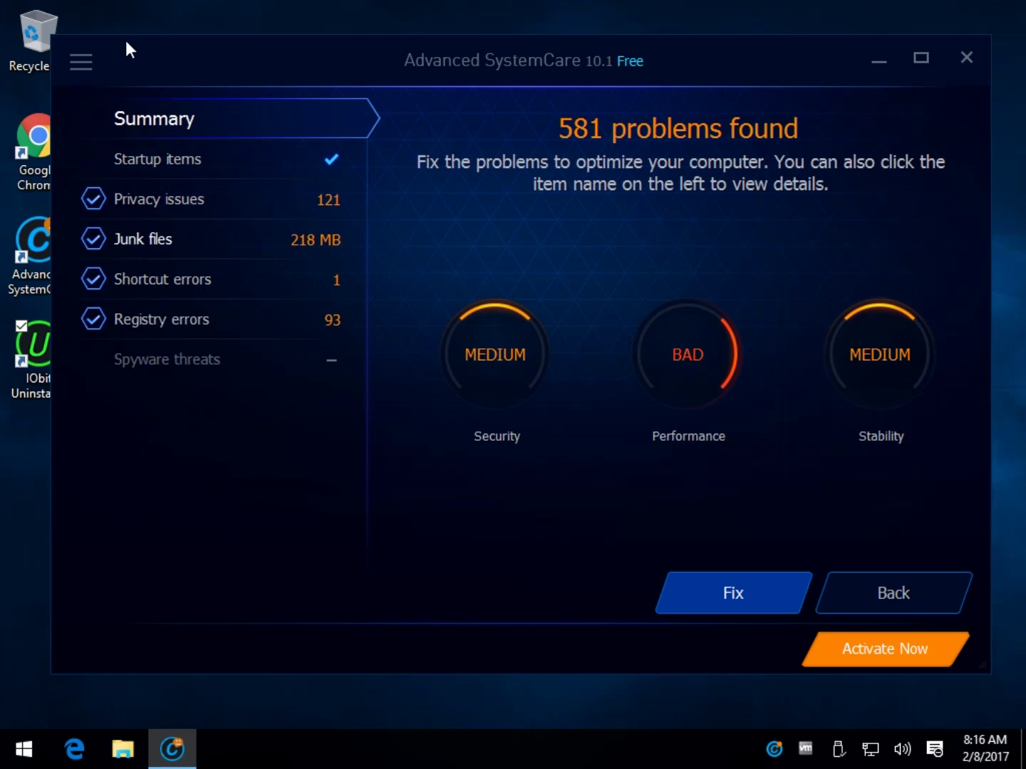
pyautogui.click(198, 206)
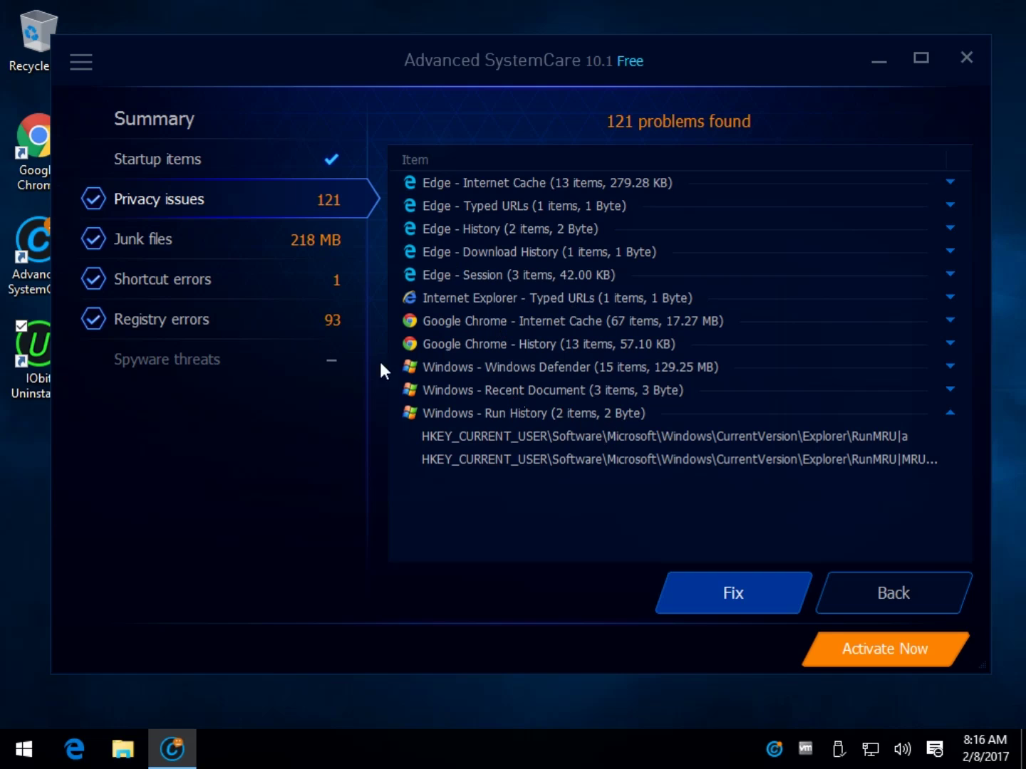
pyautogui.click(154, 243)
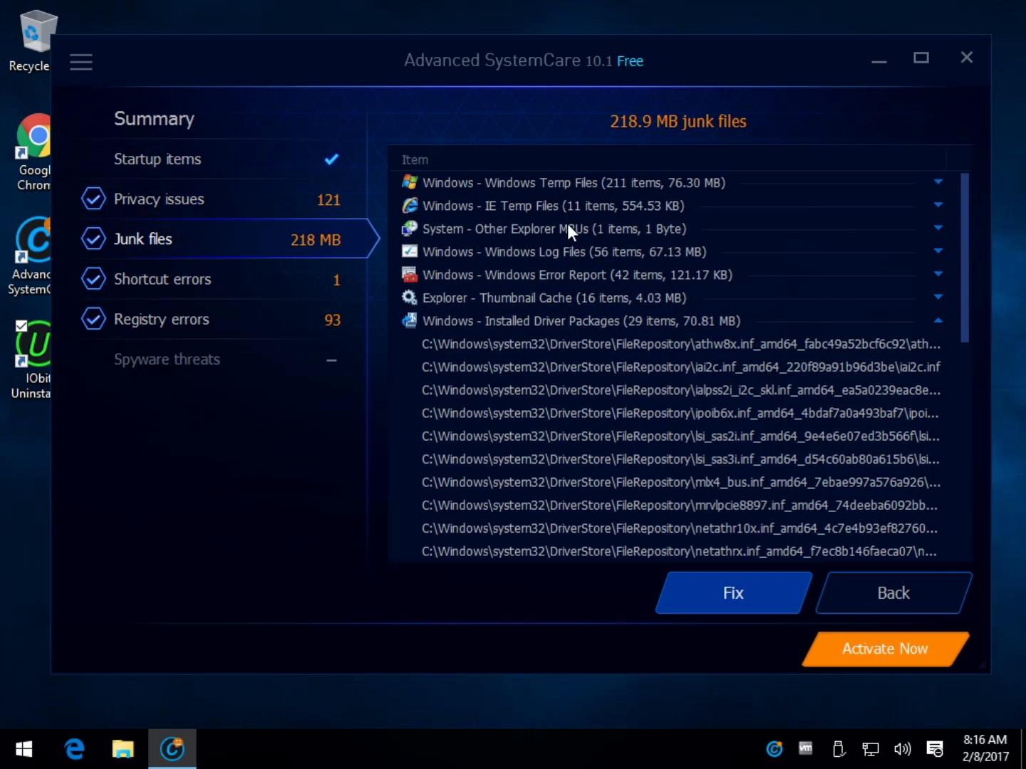
pyautogui.click(182, 281)
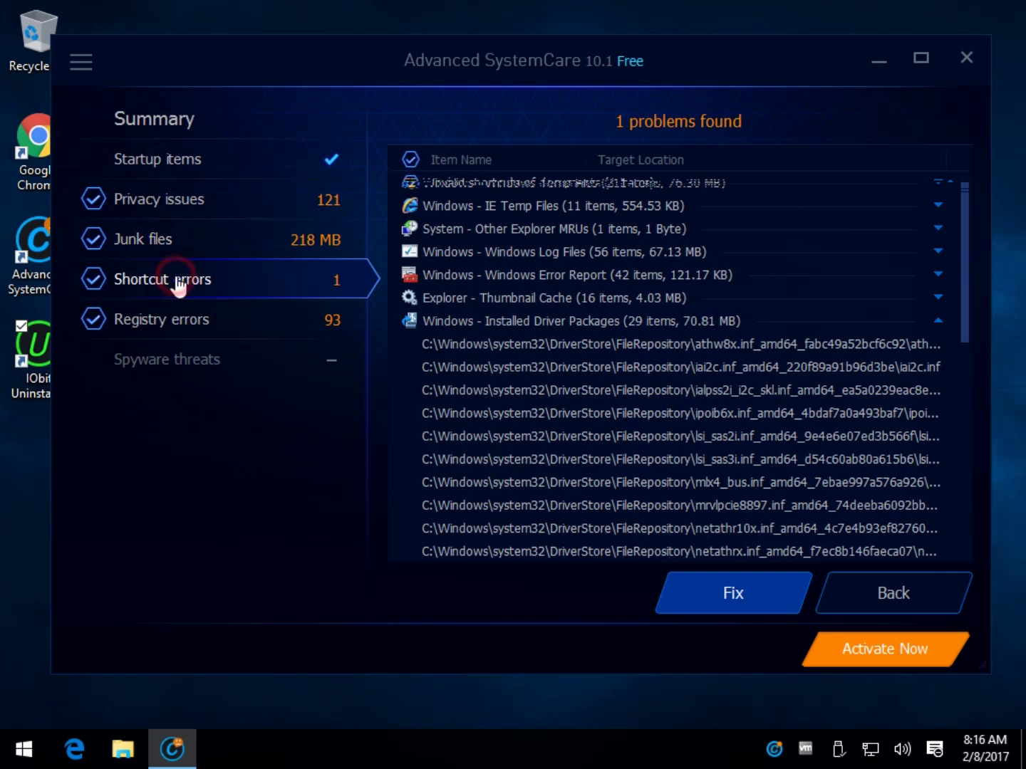
pyautogui.click(662, 214)
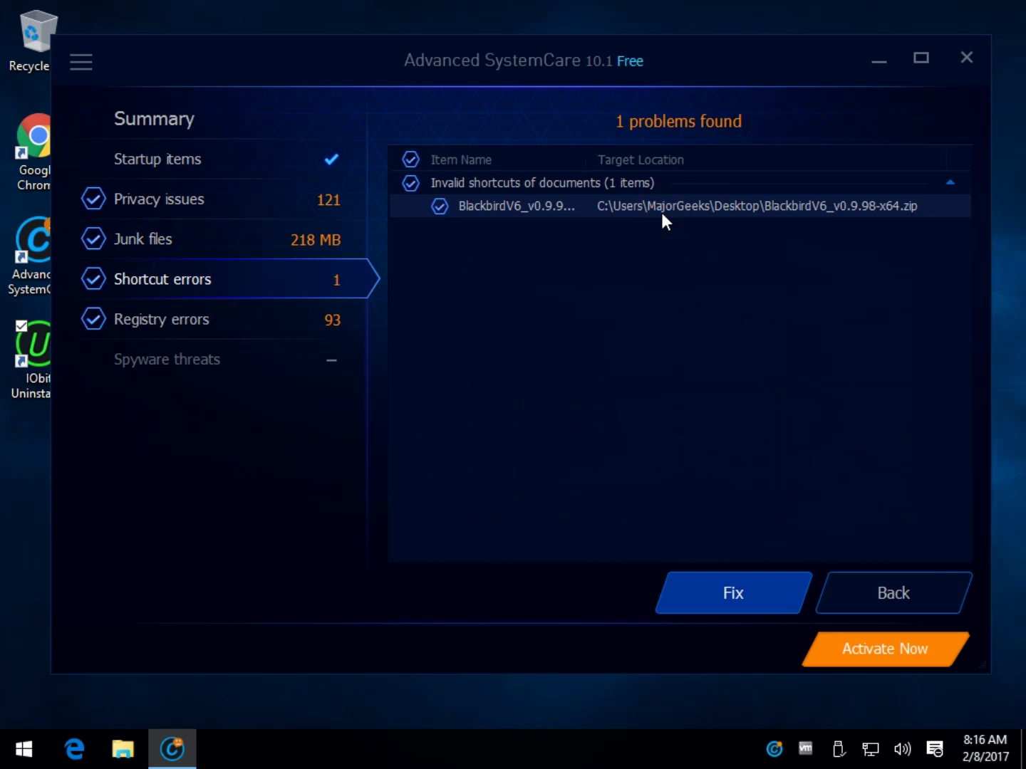
pyautogui.click(183, 320)
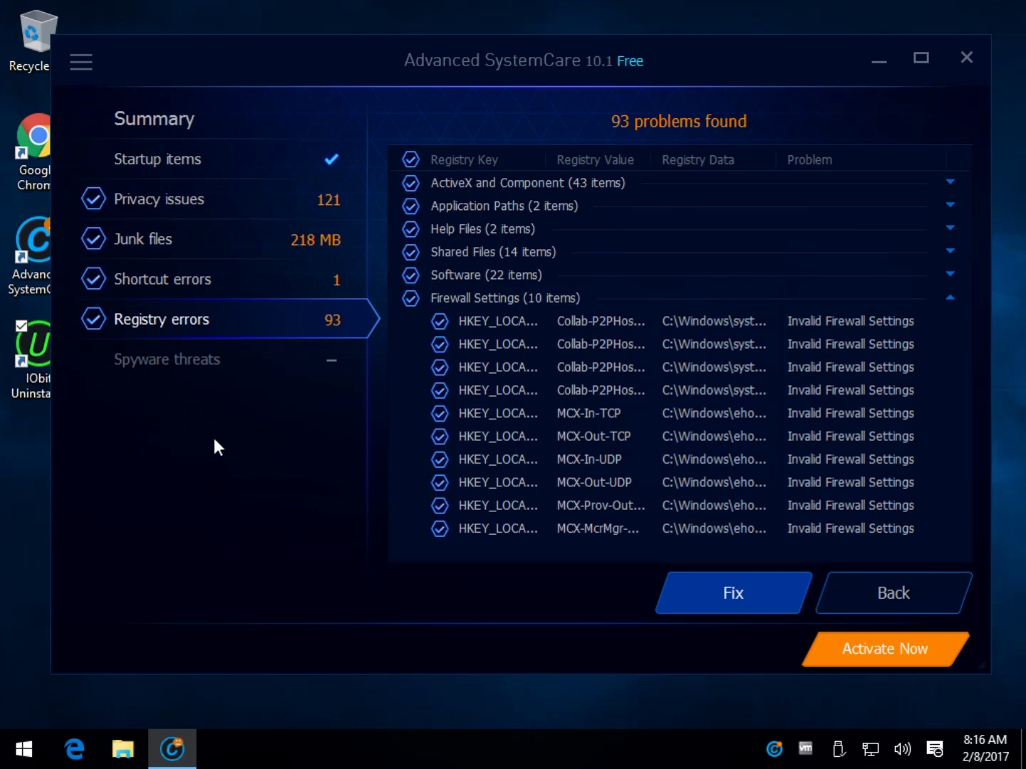
# Fix all detected problems, check the automatic fix options, and finish back on Clean & Optimize.
pyautogui.click(654, 592)
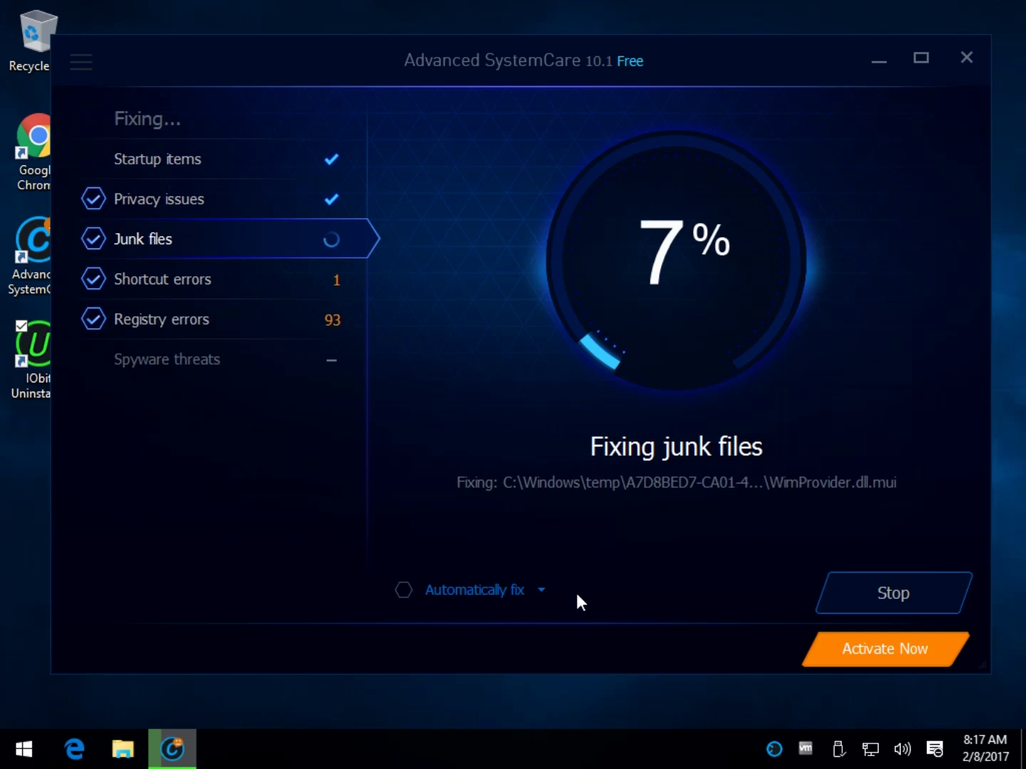
pyautogui.click(540, 589)
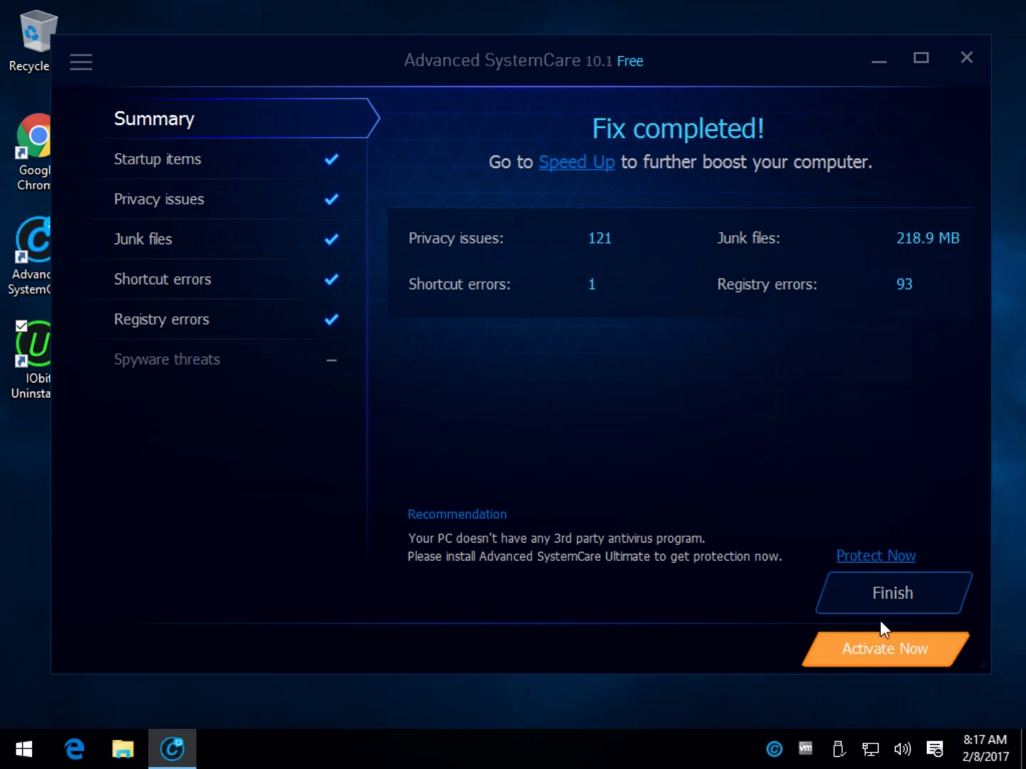
pyautogui.click(914, 587)
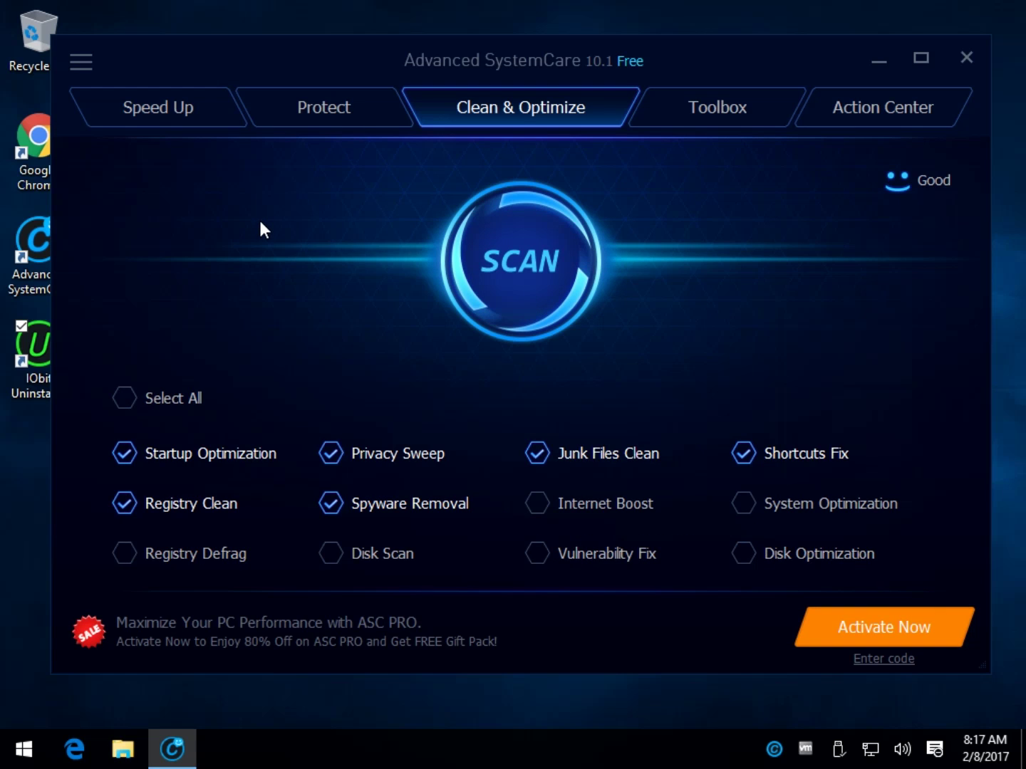
# Toggle Select All to leave all twelve scan items unchecked and close the promotion window.
pyautogui.click(122, 395)
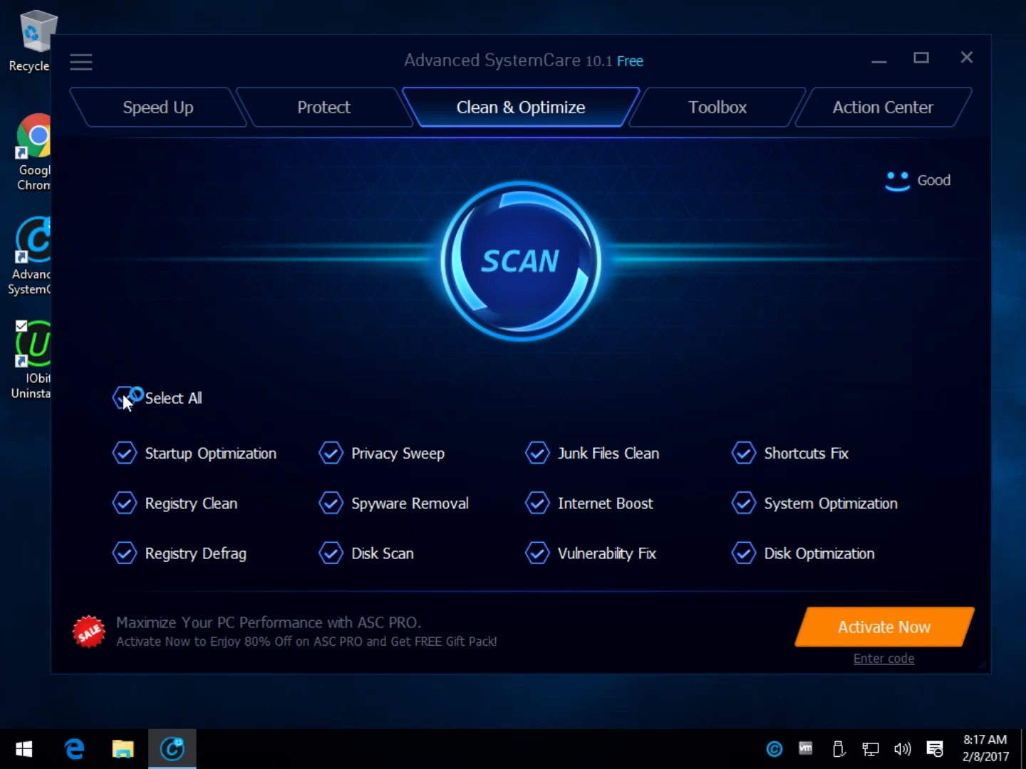
pyautogui.click(122, 396)
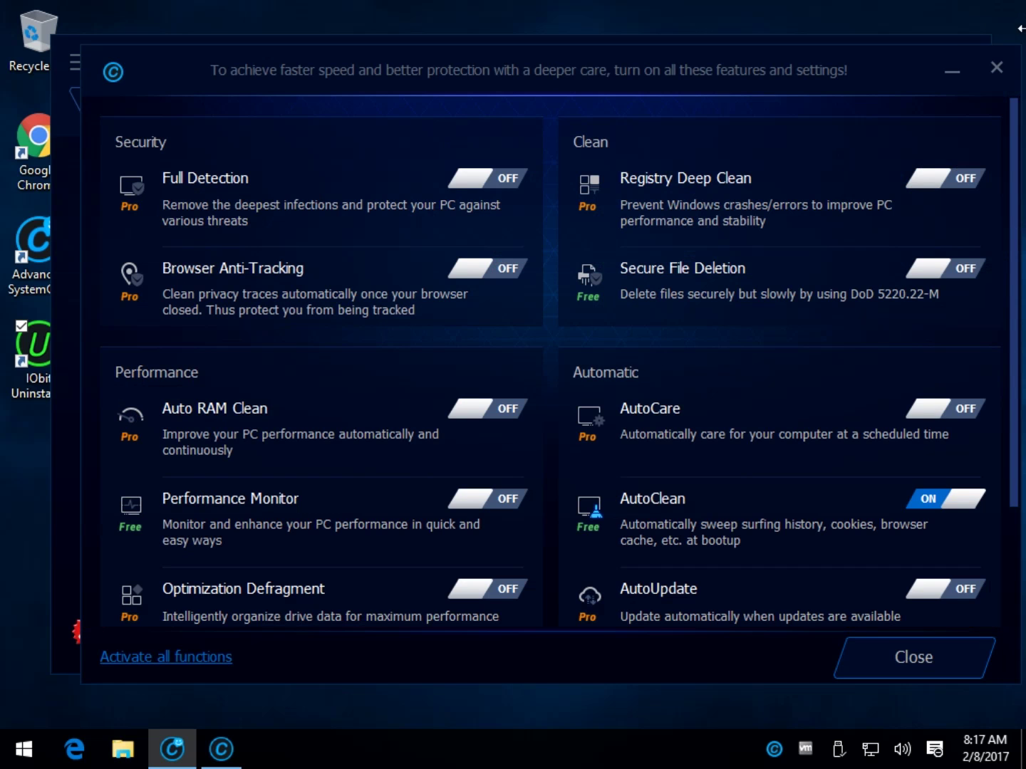
pyautogui.click(996, 68)
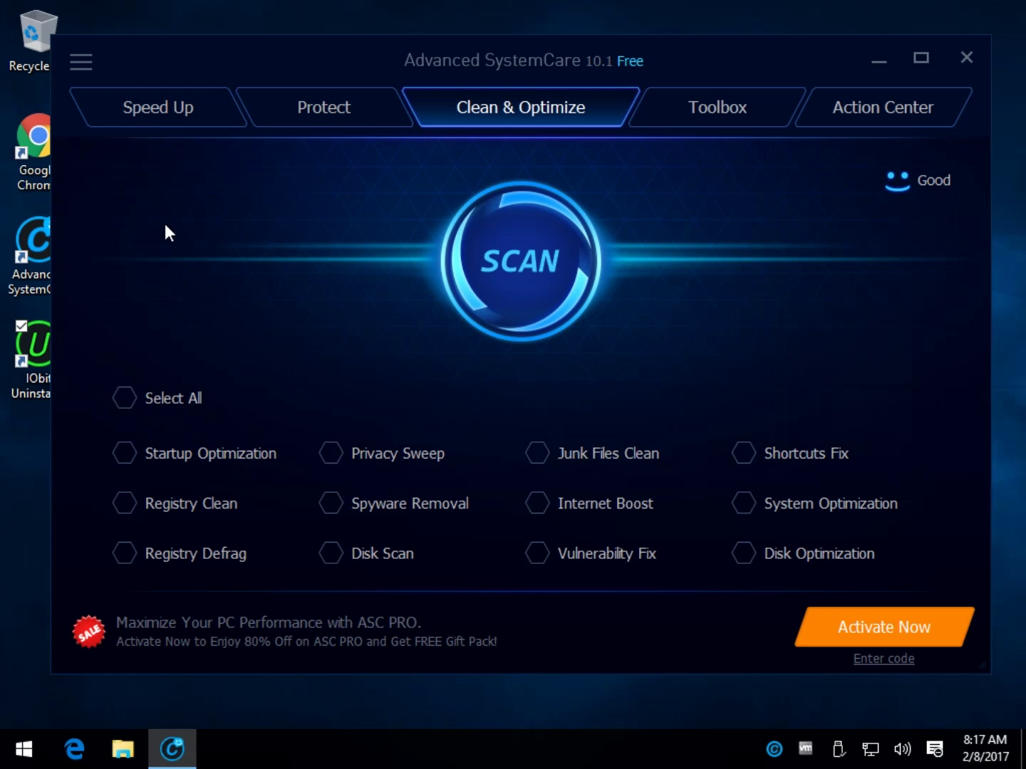
# On the Speed Up tab, look through the 32 Deep Optimization items and return to the main page.
pyautogui.click(157, 111)
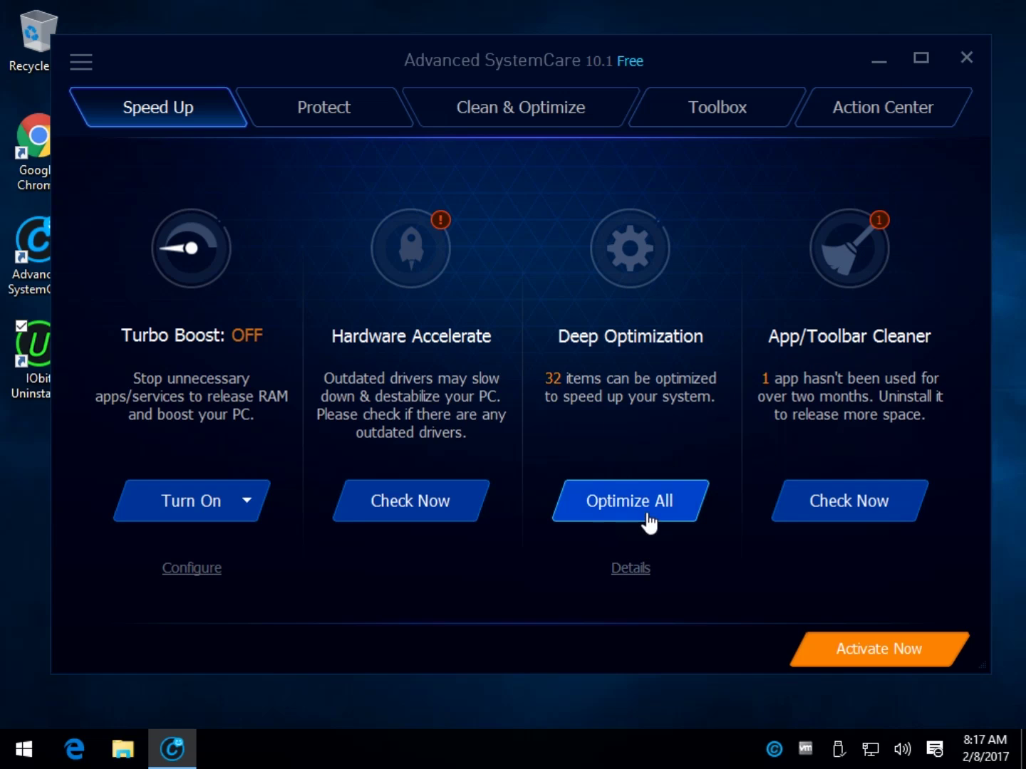
pyautogui.click(636, 563)
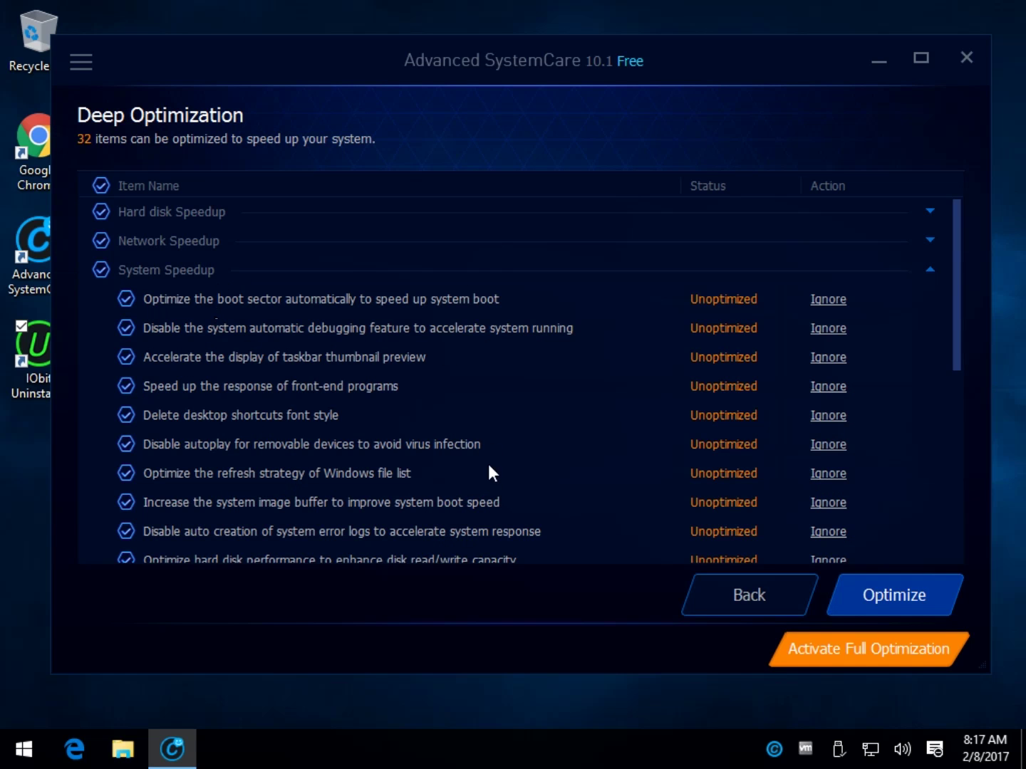
pyautogui.scroll(-1, 247, 314)
pyautogui.scroll(1, 247, 314)
pyautogui.click(773, 607)
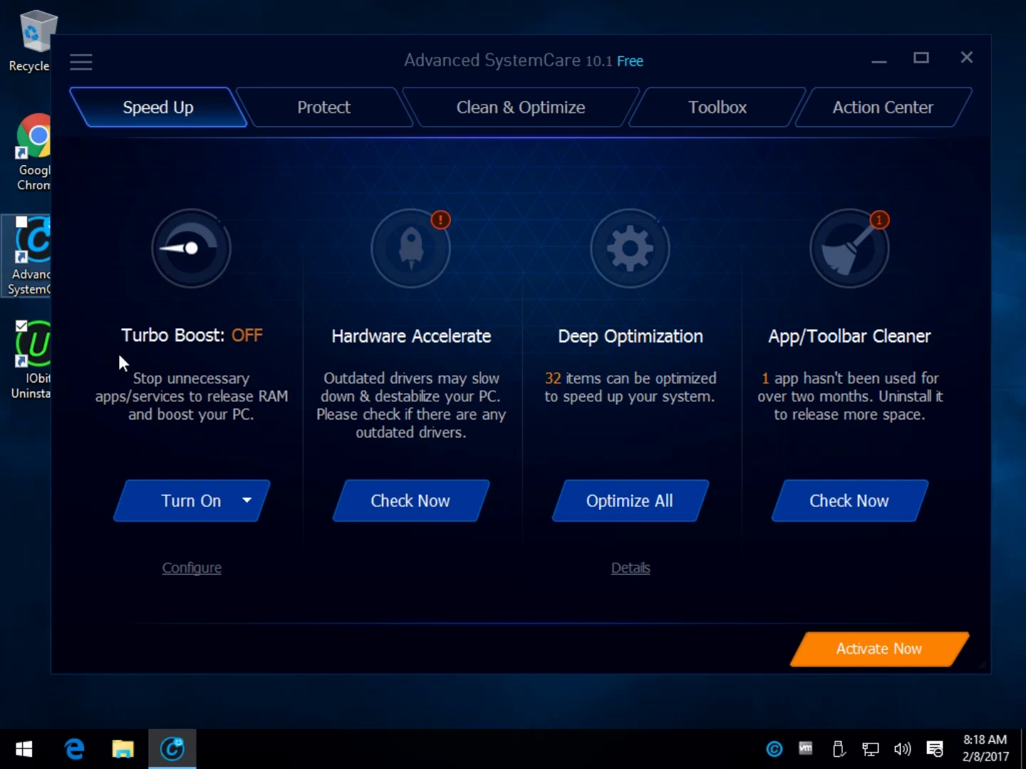
# Show the Protect page with FaceID, Real-time Protector and Homepage Protection.
pyautogui.click(321, 116)
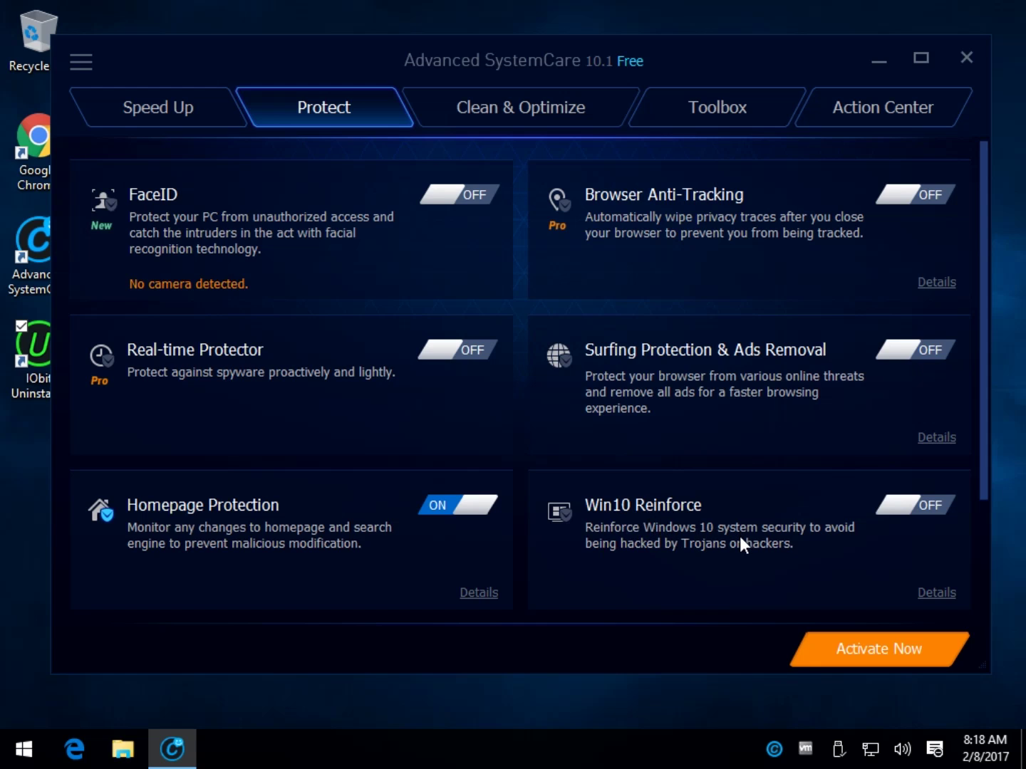
# Launch MyWin10 from the Toolbox's Security & Repair tools.
pyautogui.click(718, 123)
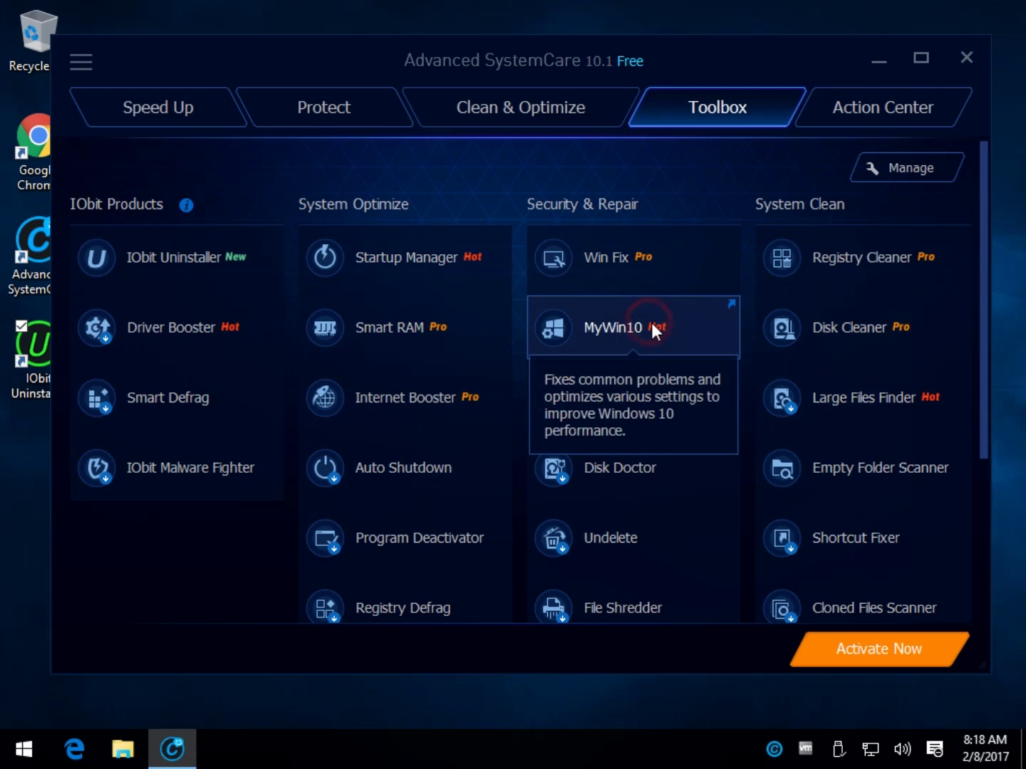
pyautogui.click(648, 342)
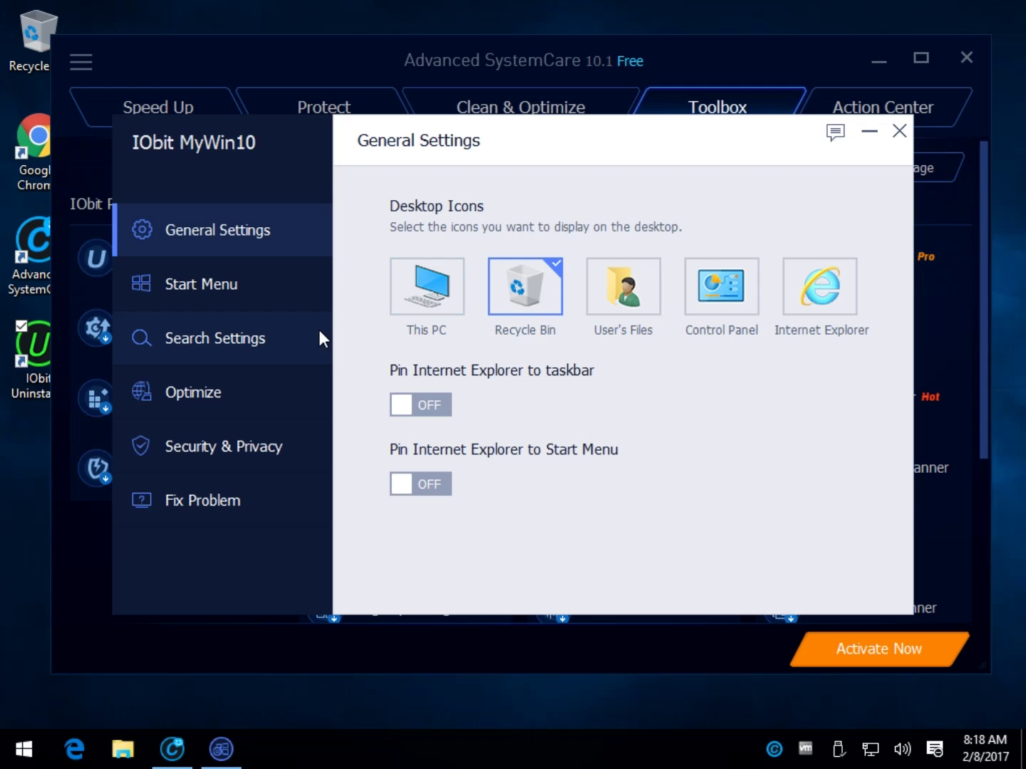
# Browse MyWin10's Start Menu, Search, Optimize, Security & Privacy and Fix Problem pages, then close it.
pyautogui.click(232, 288)
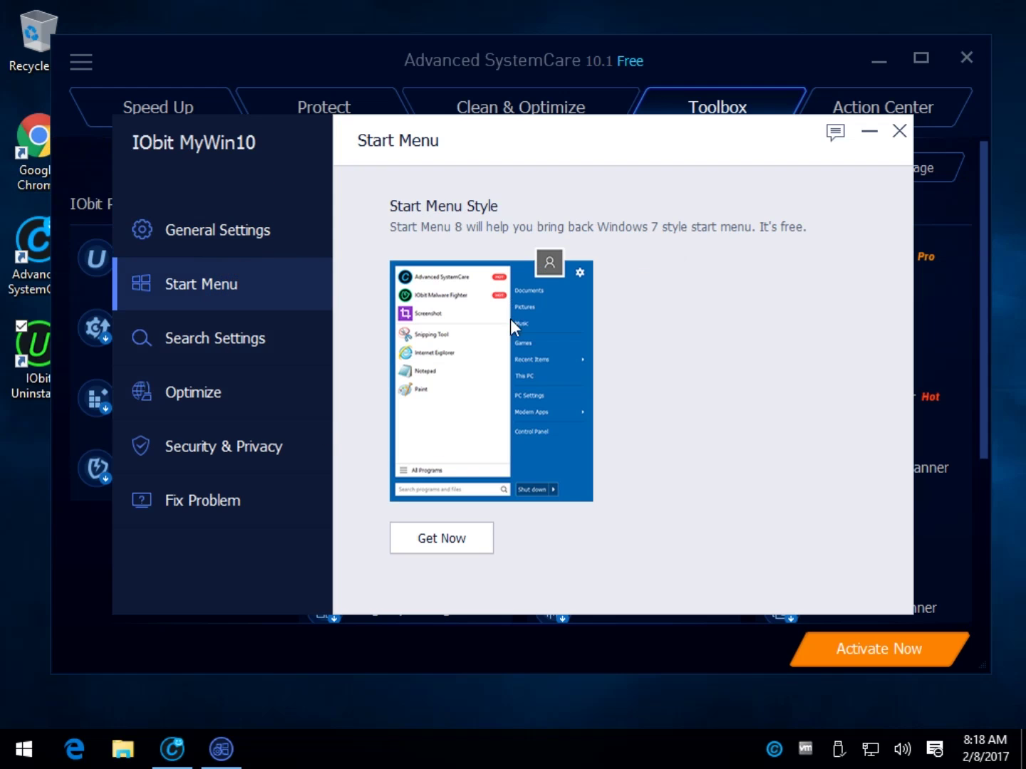
pyautogui.click(210, 350)
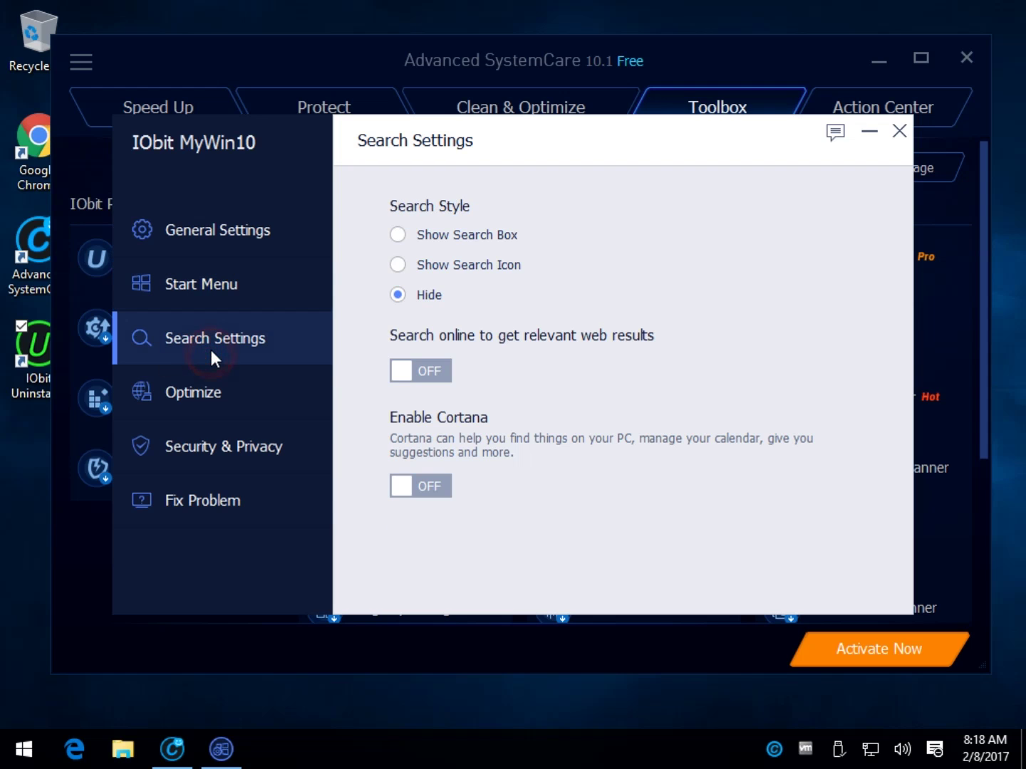
pyautogui.click(210, 401)
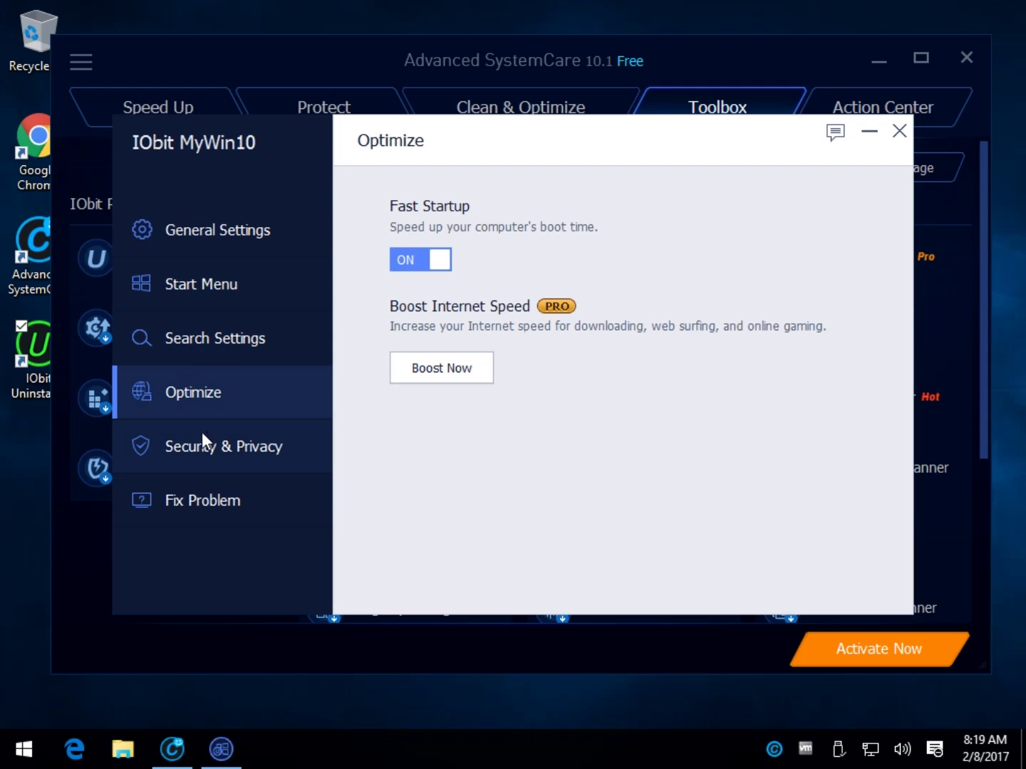
pyautogui.click(202, 436)
pyautogui.click(190, 498)
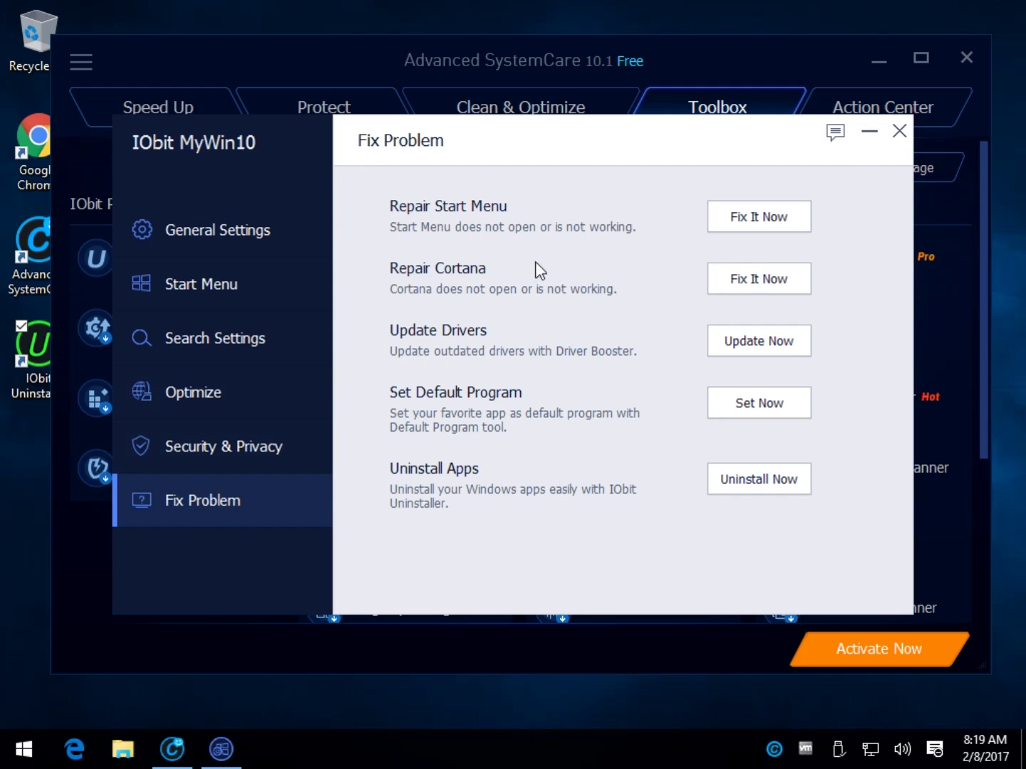
pyautogui.click(899, 131)
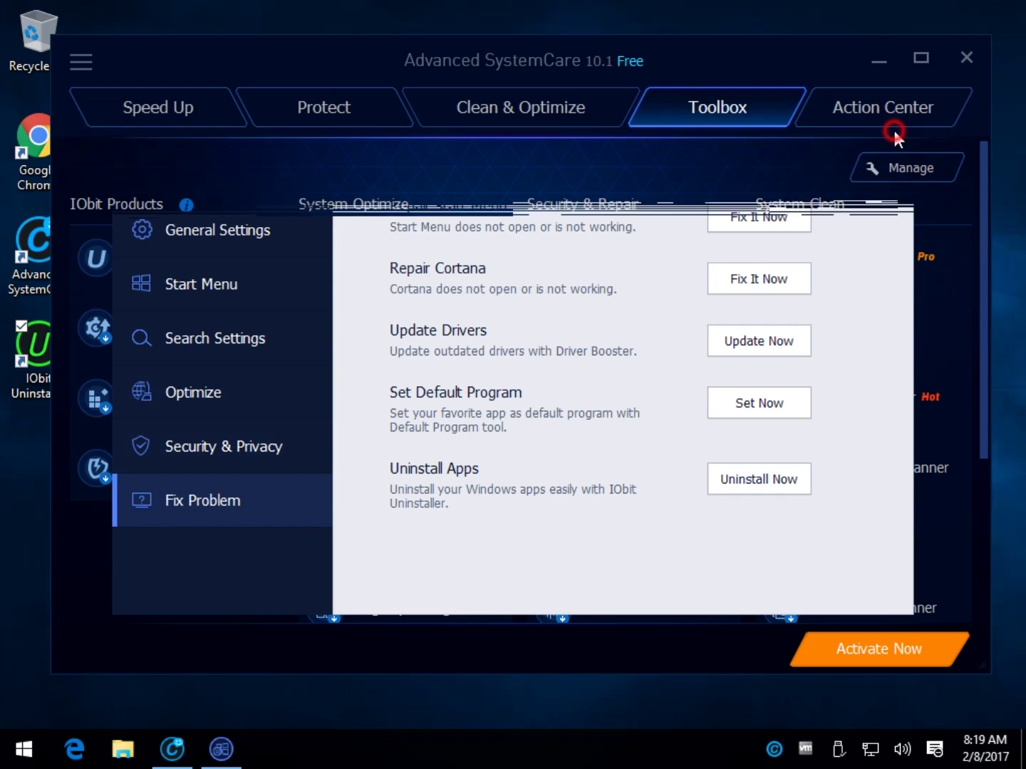
pyautogui.click(873, 110)
# Scroll through the Action Center's recommendations and software updates.
pyautogui.click(555, 113)
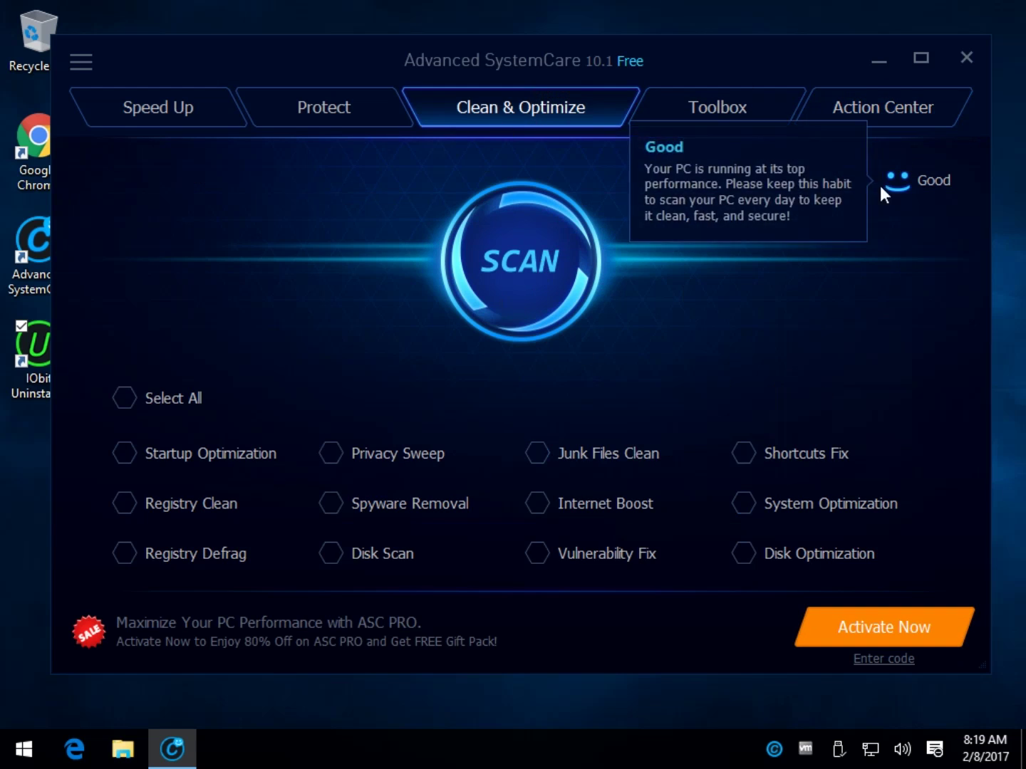
pyautogui.click(892, 106)
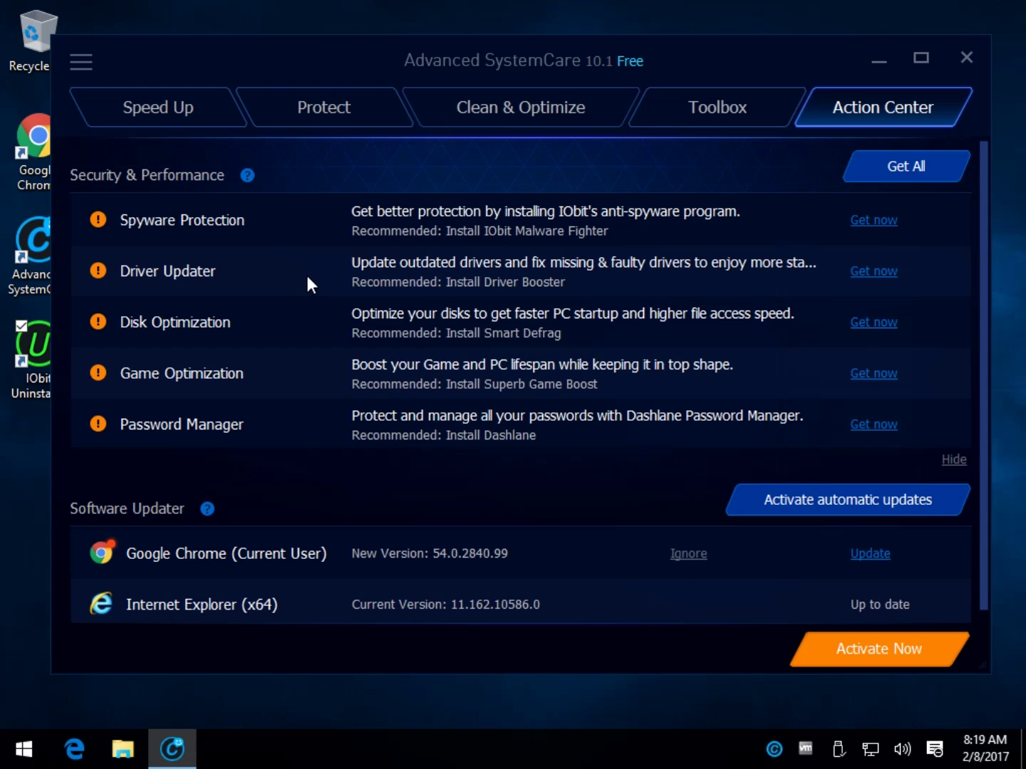
pyautogui.scroll(-1, 328, 330)
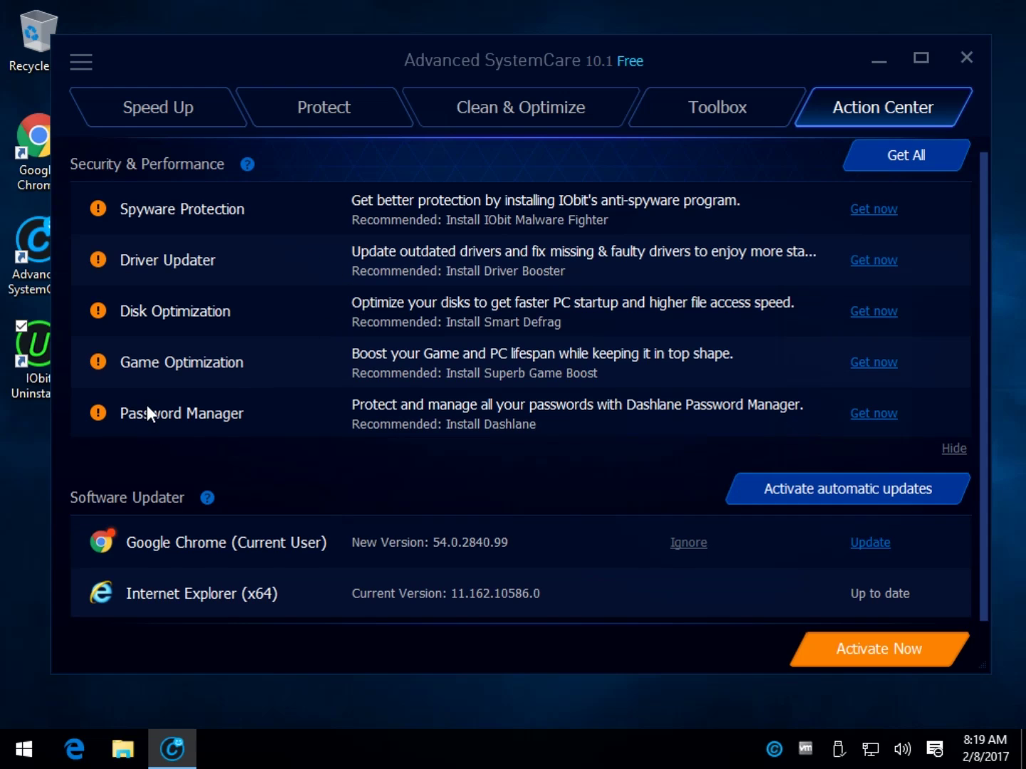
pyautogui.scroll(1, 175, 469)
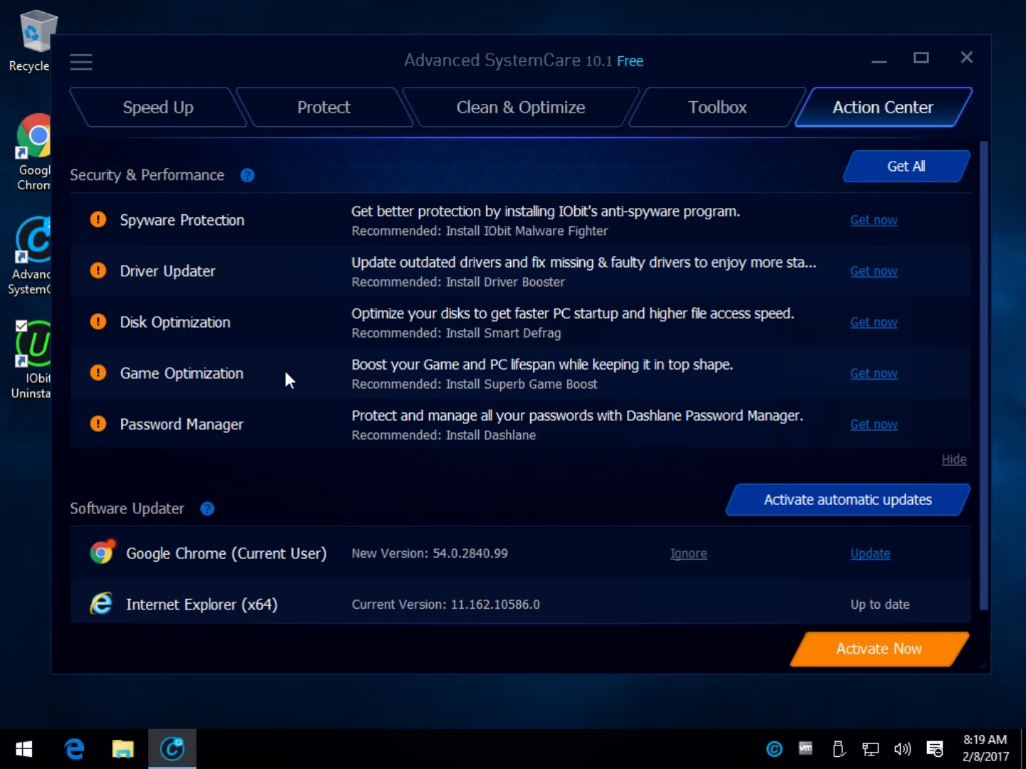
pyautogui.click(737, 100)
# Glance at the Speed Up and Protect pages, ending on Clean & Optimize.
pyautogui.click(585, 112)
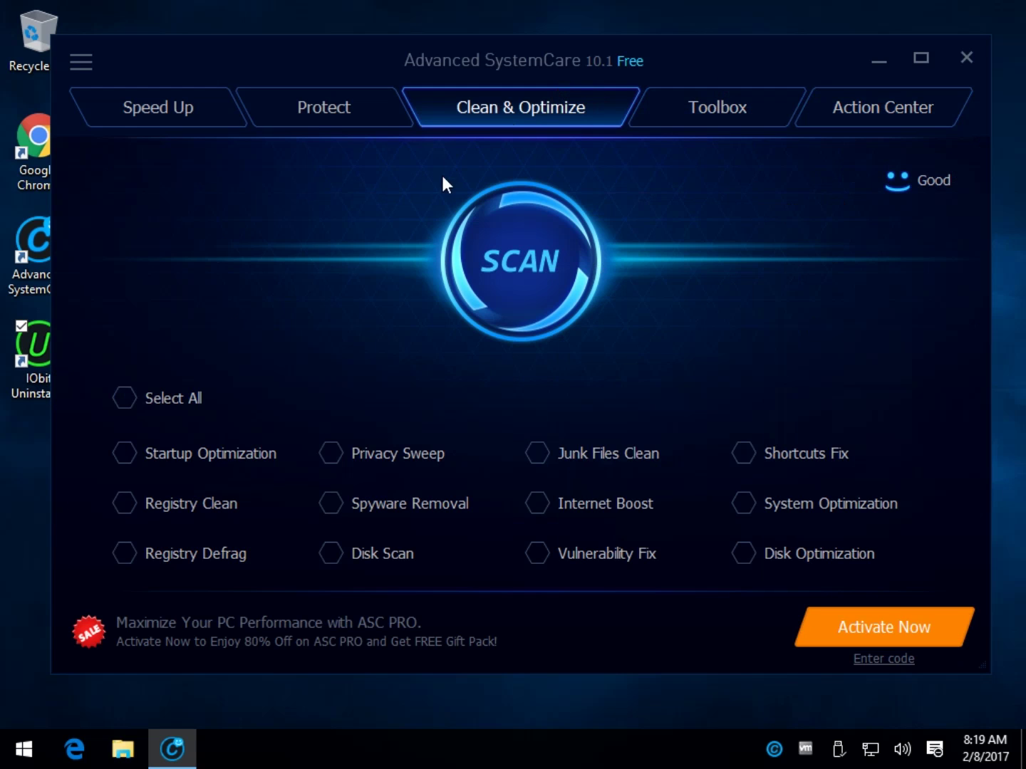
pyautogui.click(196, 118)
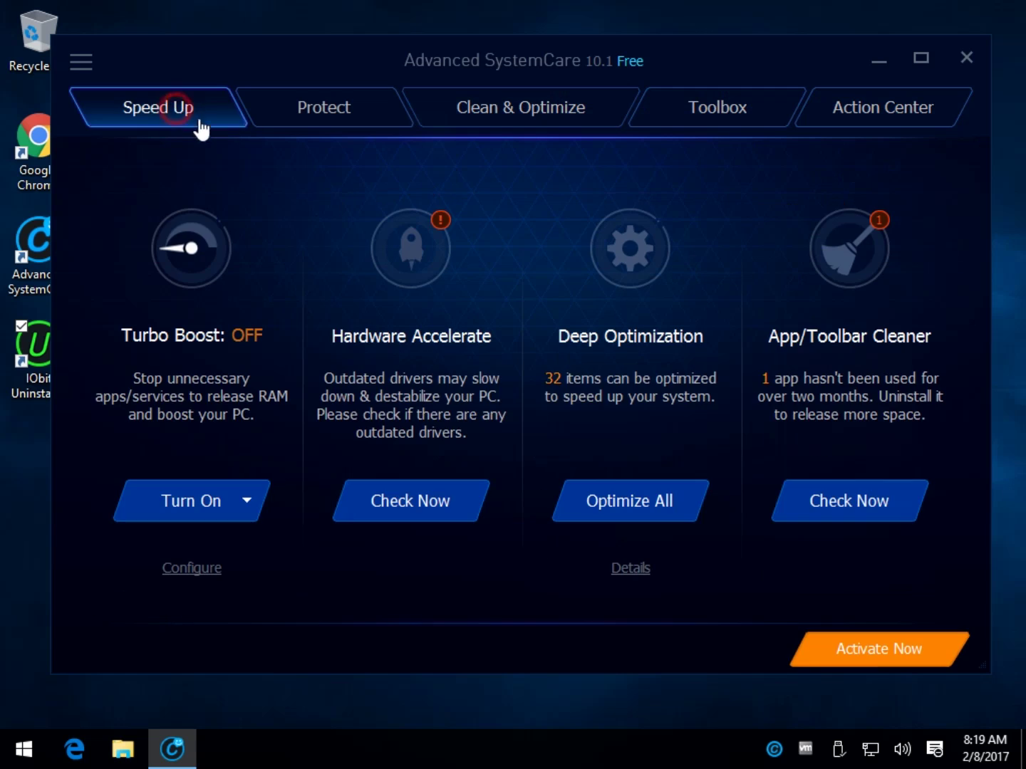
pyautogui.click(335, 118)
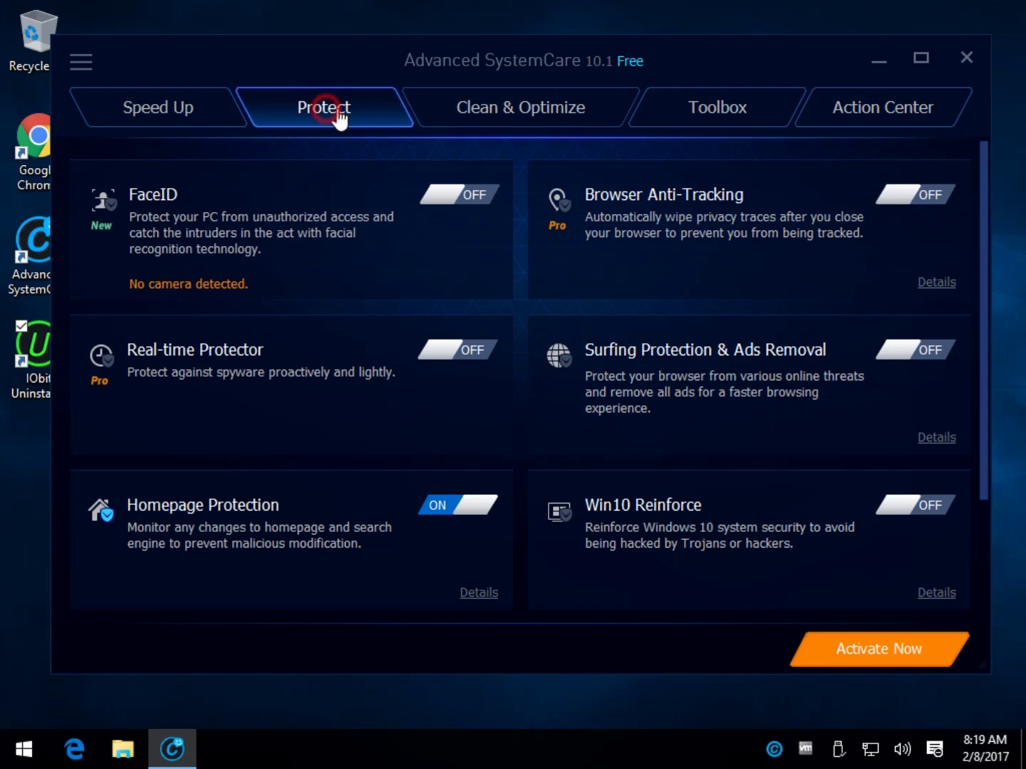
pyautogui.click(547, 113)
# Check all twelve scan items except Registry Clean and Registry Defrag.
pyautogui.click(126, 396)
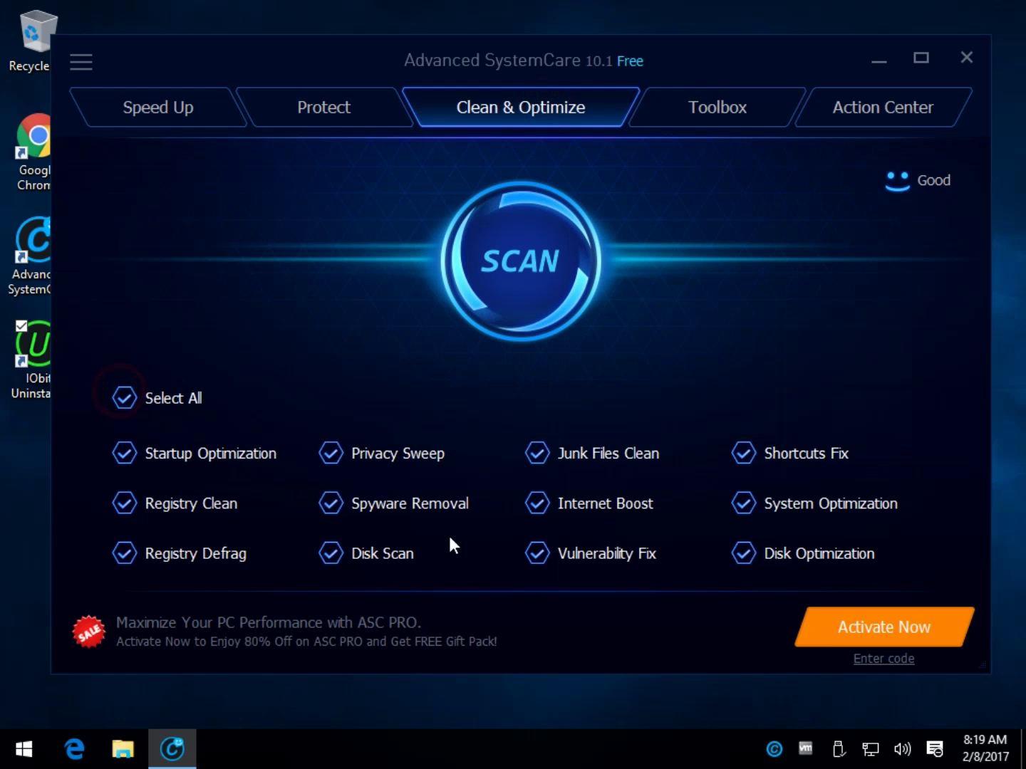
pyautogui.click(198, 503)
pyautogui.click(155, 553)
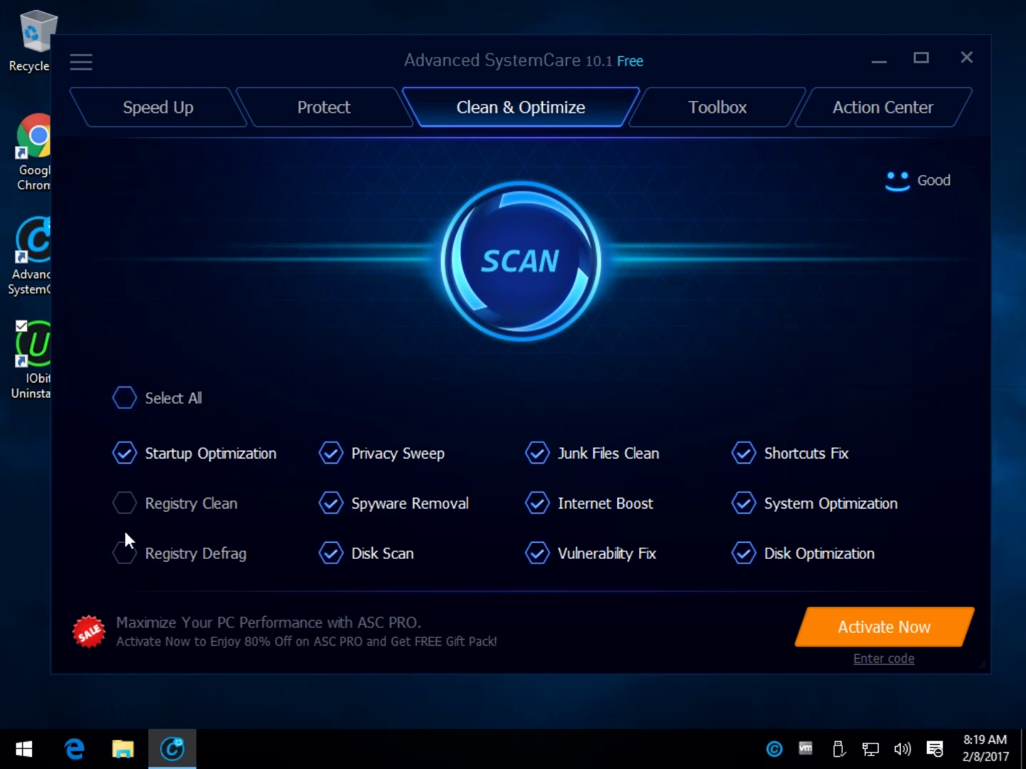